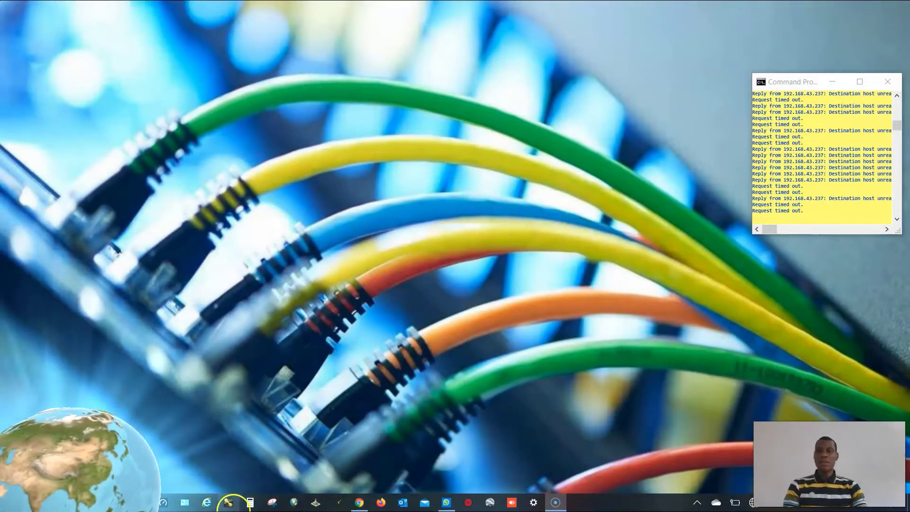
- Stop the failing continuous ping and run ping 10.0.0.120 in the Command Prompt
left_click_drag(806, 75, 56, 17)
left_click(67, 91)
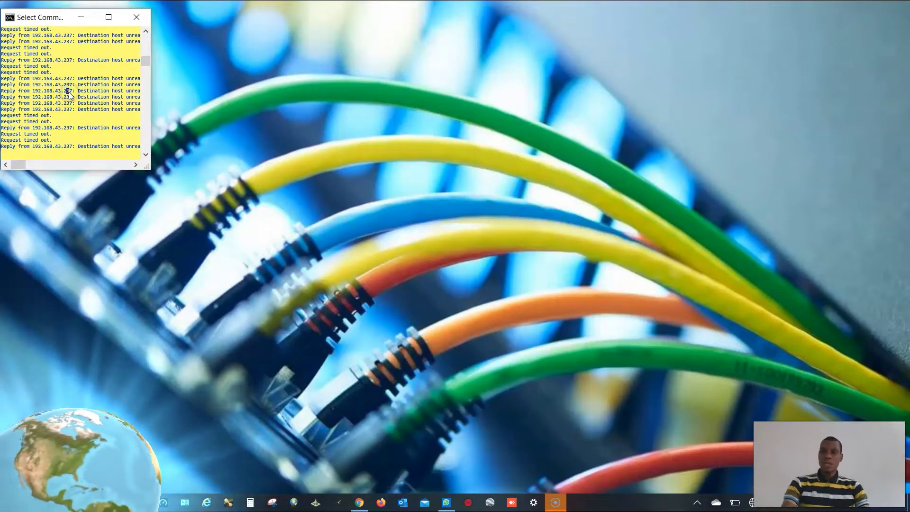
key("Escape")
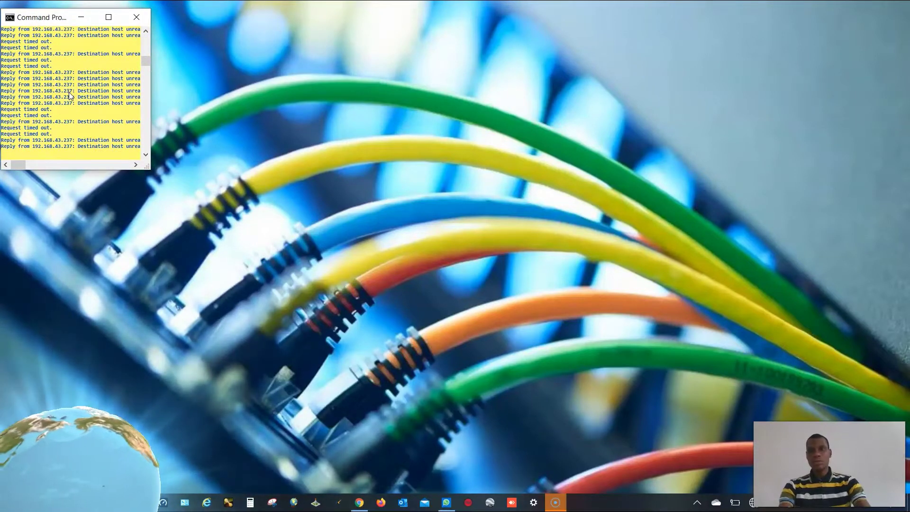
left_click(69, 94)
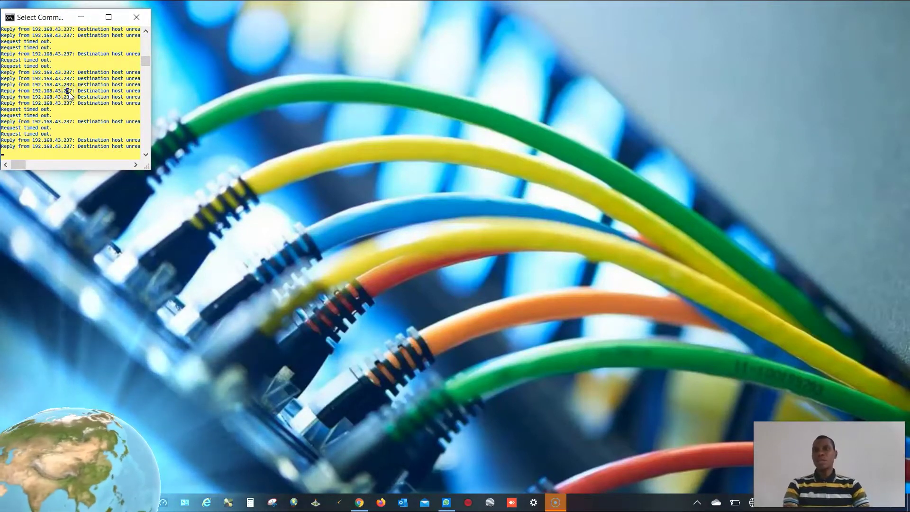
key("Escape")
key("ctrl+c")
key("Return")
key("Return")
key("Return")
key("Return")
key("Return")
key("Return")
key("Return")
key("Return")
key("Return")
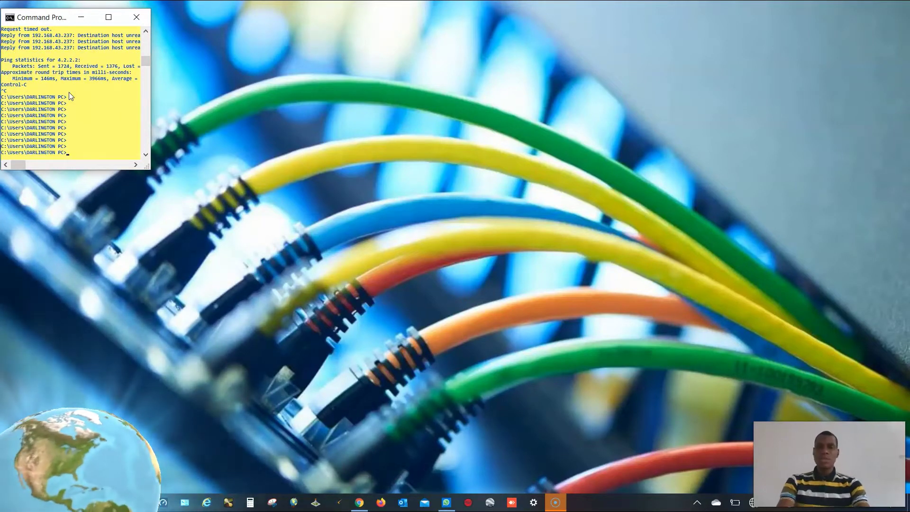
type("PC>")
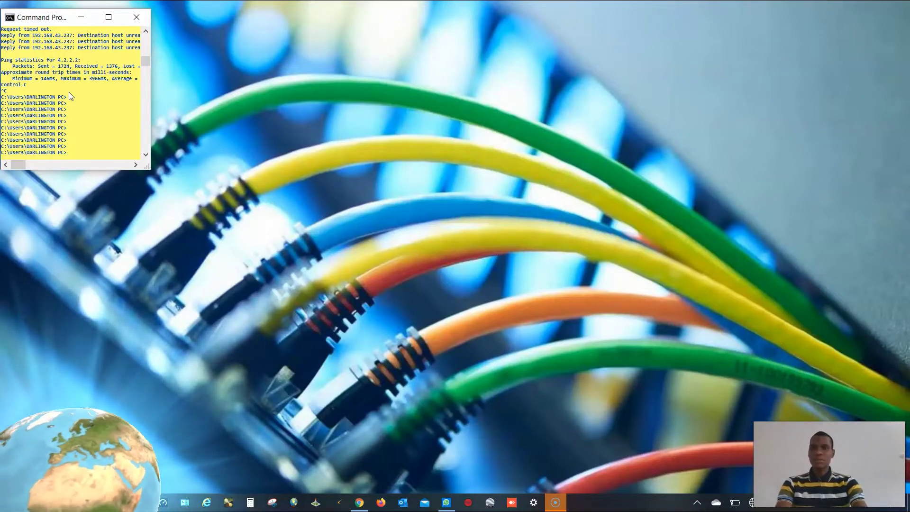
type("ping 1")
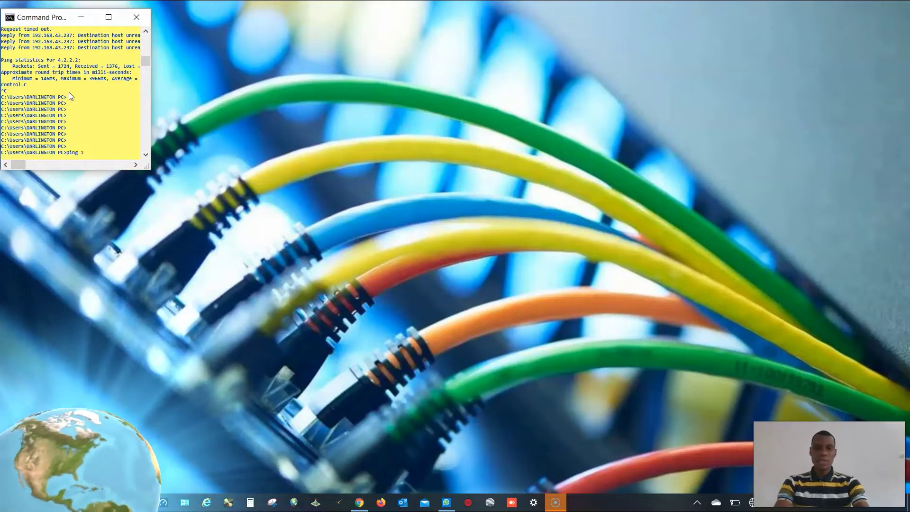
type("0.0.0.")
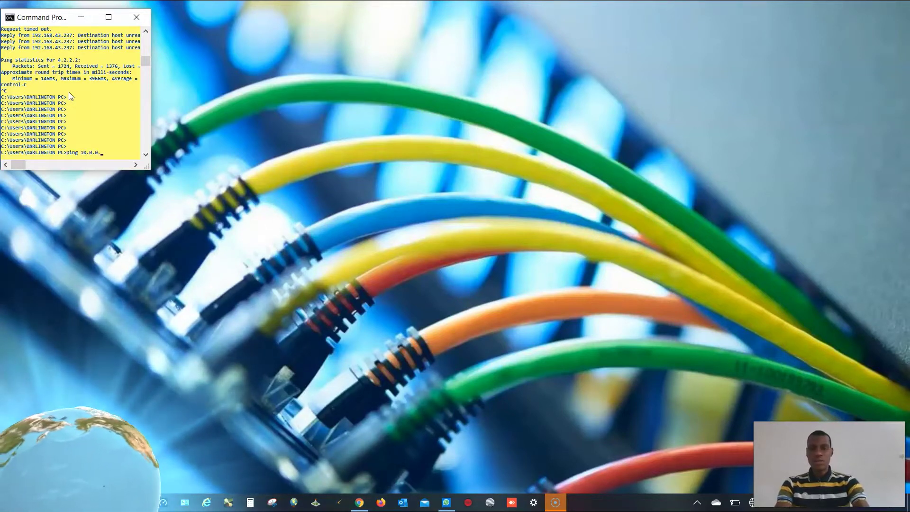
type("120")
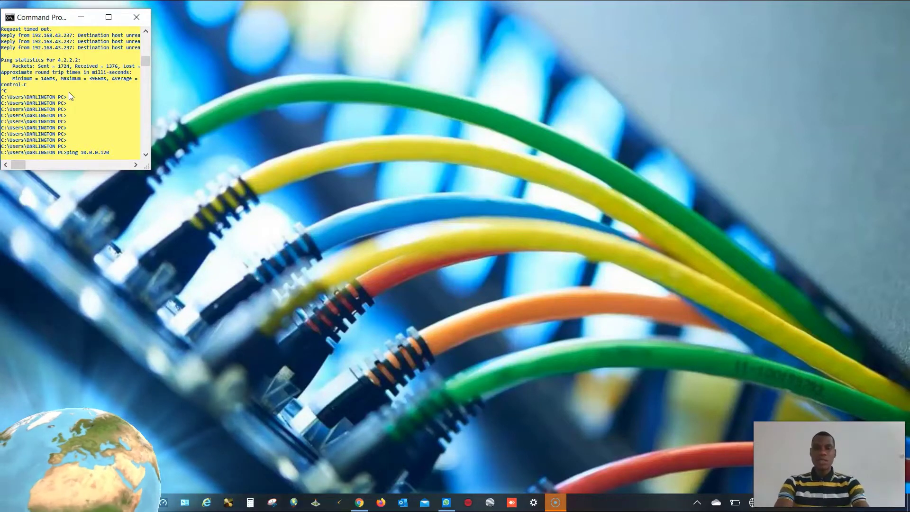
key("Return")
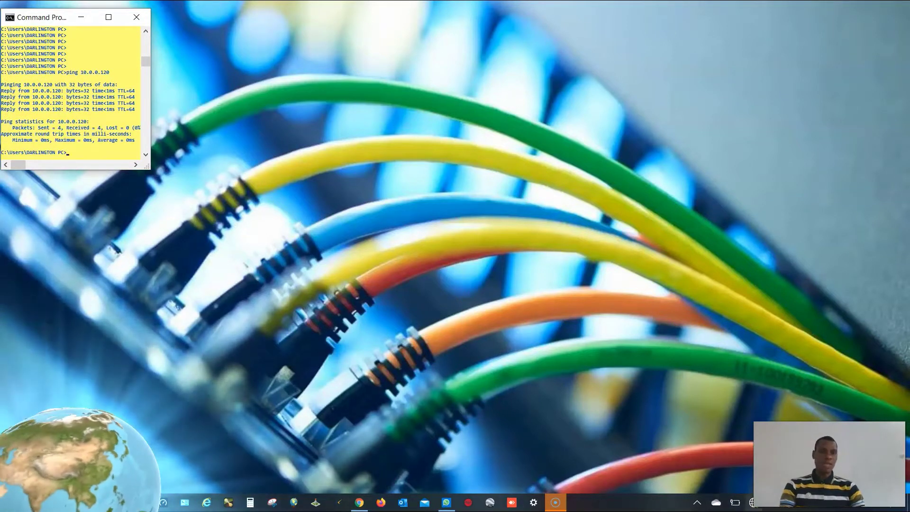
left_click(753, 503)
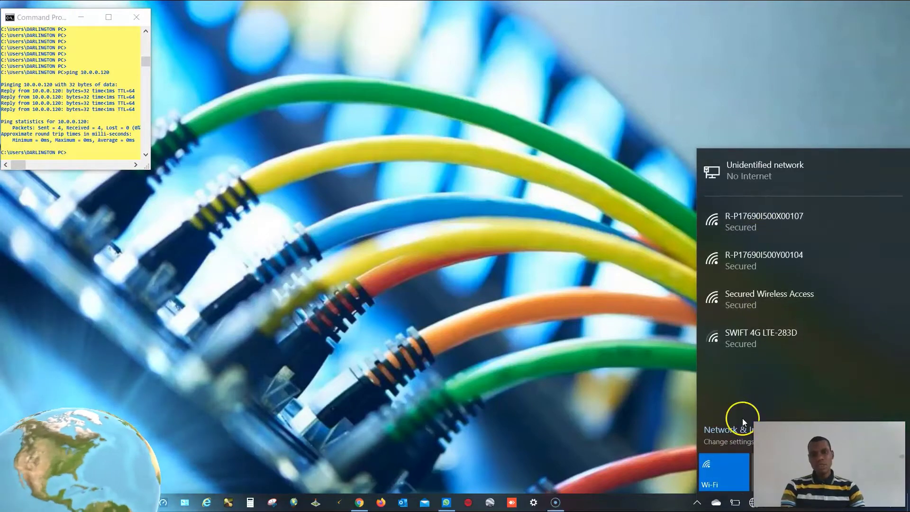
left_click(743, 428)
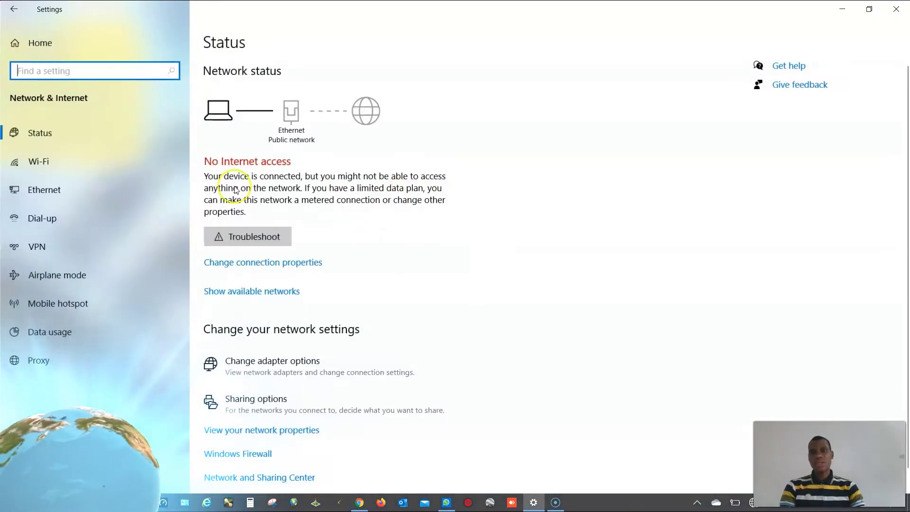
left_click(230, 363)
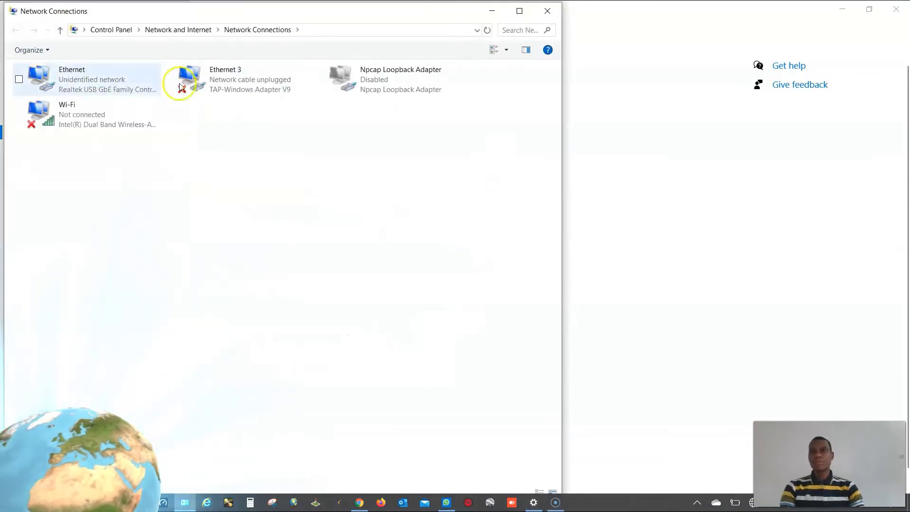
right_click(124, 74)
left_click(59, 194)
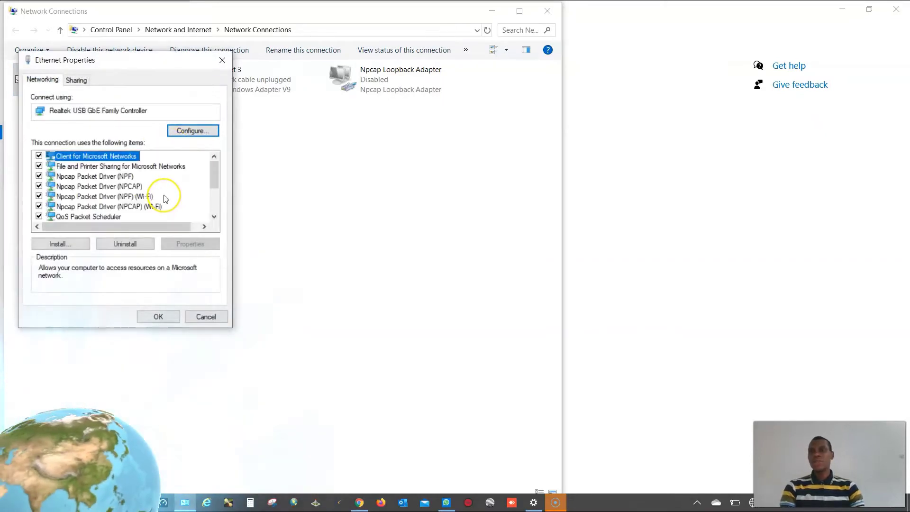
scroll(165, 198, "down", 2)
left_click(132, 187)
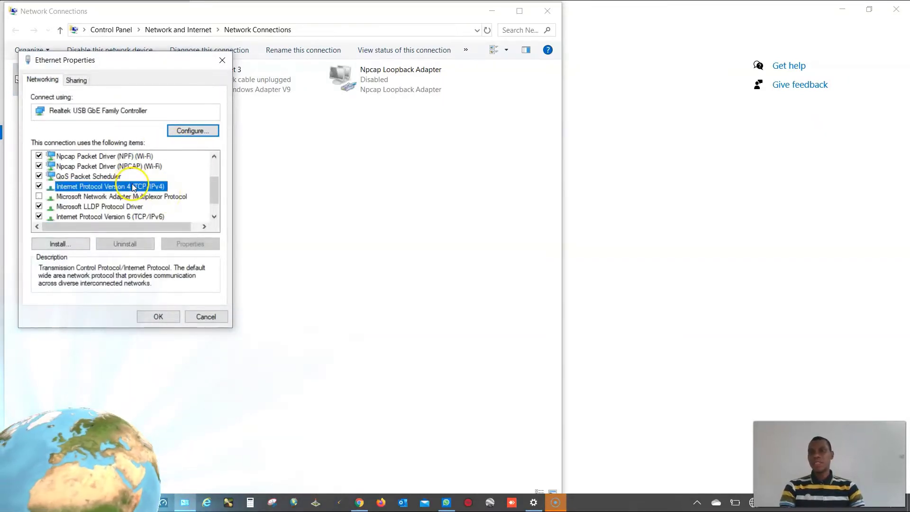
double_click(132, 186)
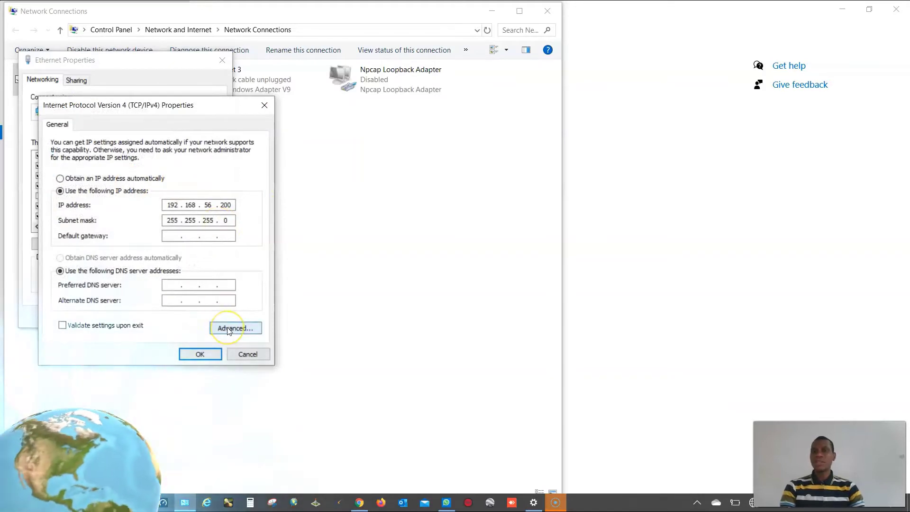
left_click(228, 329)
left_click(257, 186)
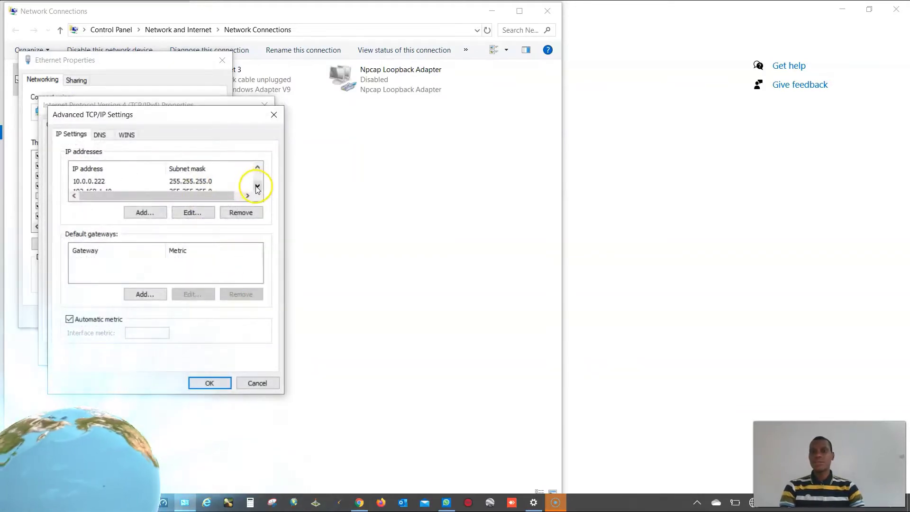
left_click(98, 181)
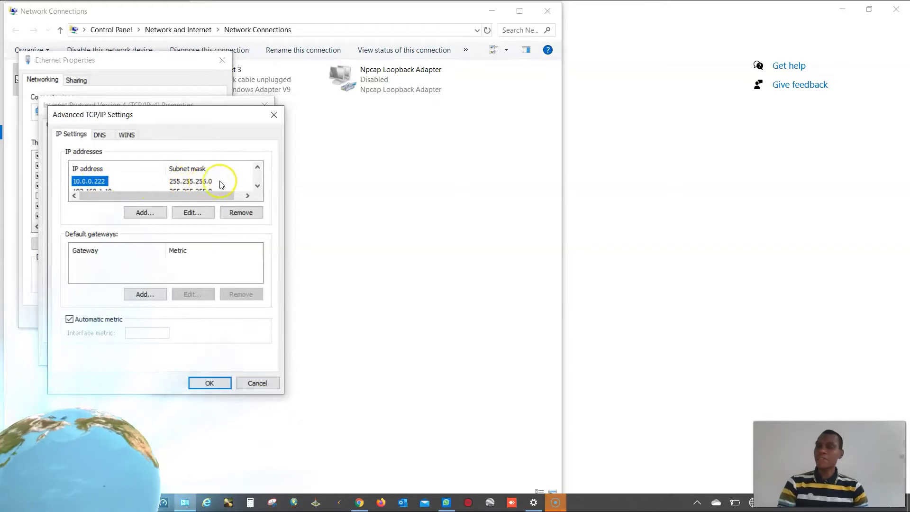
left_click(209, 383)
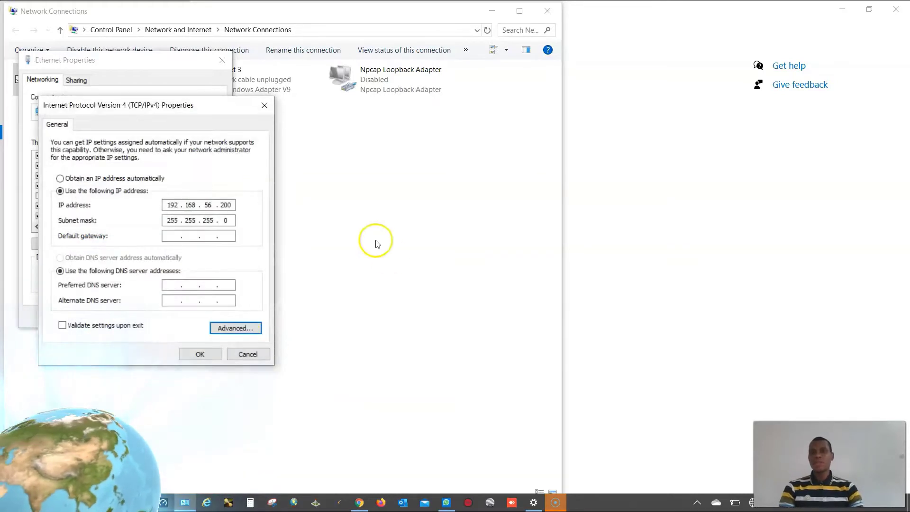
left_click(266, 105)
left_click(222, 62)
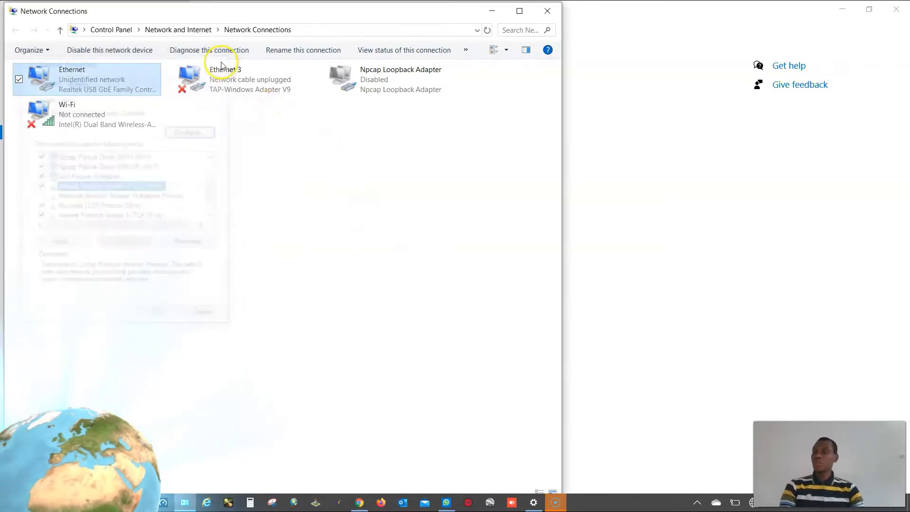
left_click(492, 12)
left_click(891, 13)
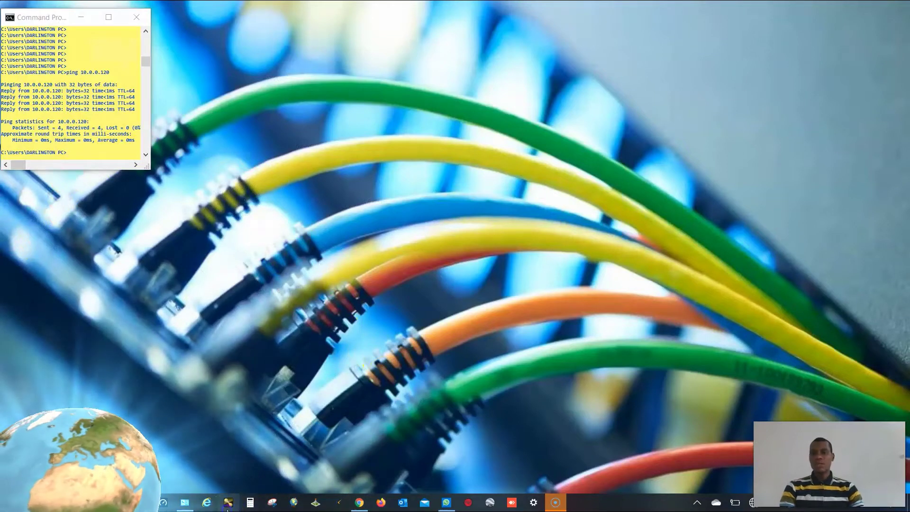
- Launch RADWIN Manager and log in to 10.0.0.120 with the unit's password
left_click(237, 478)
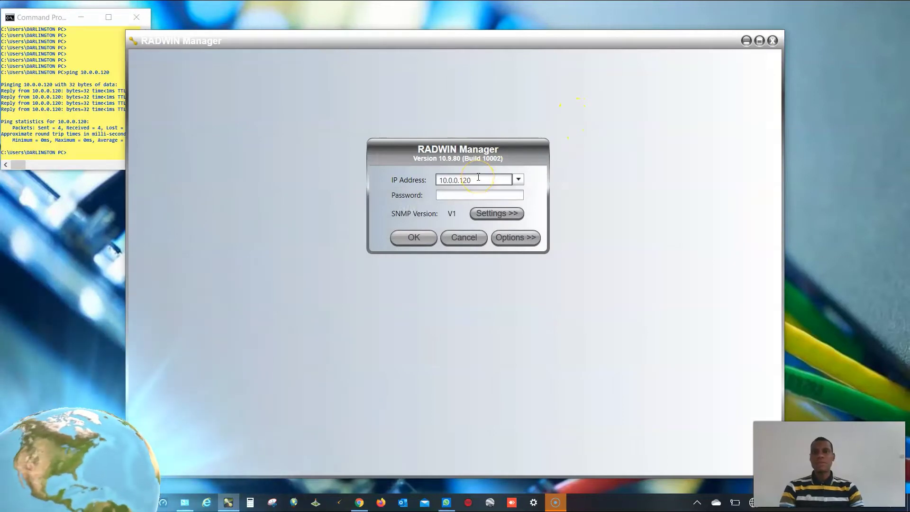
left_click(475, 198)
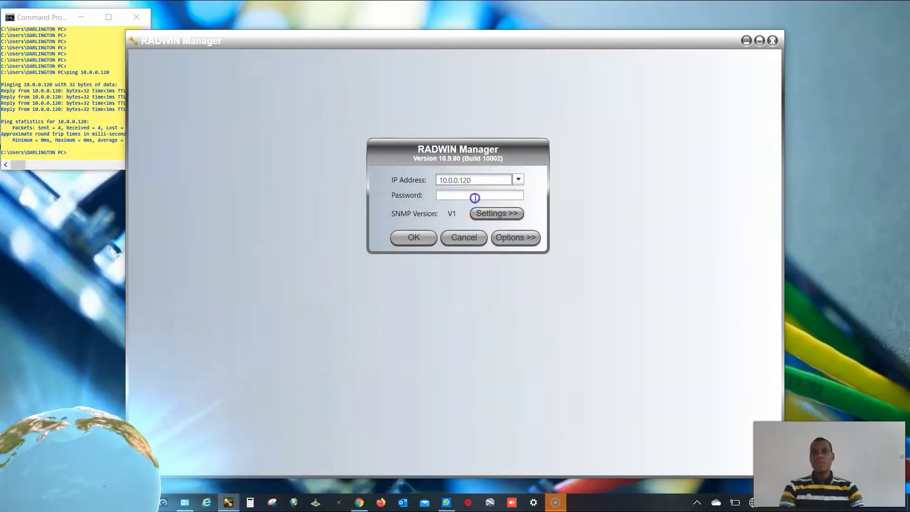
key("Caps_Lock")
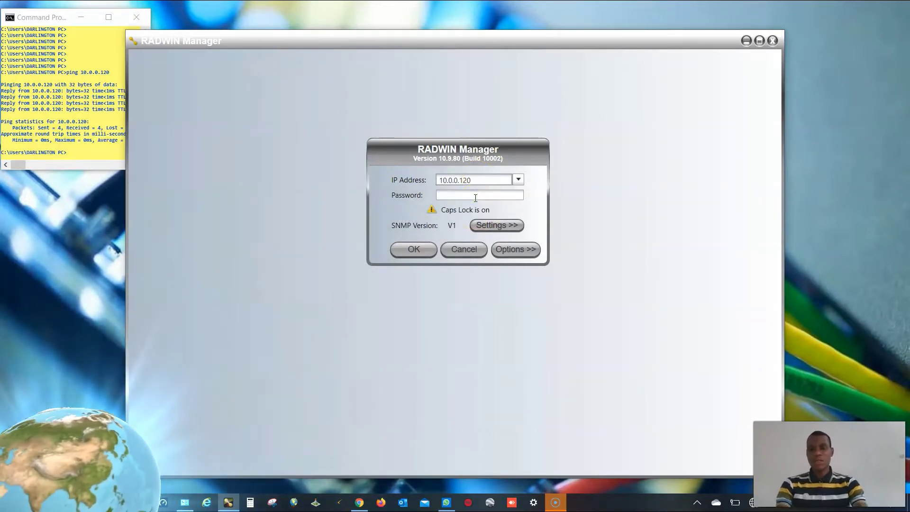
key("Caps_Lock")
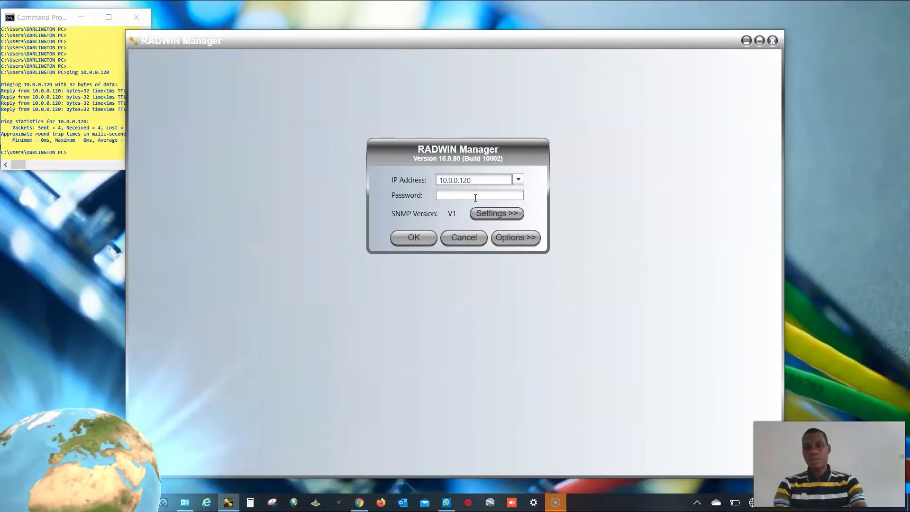
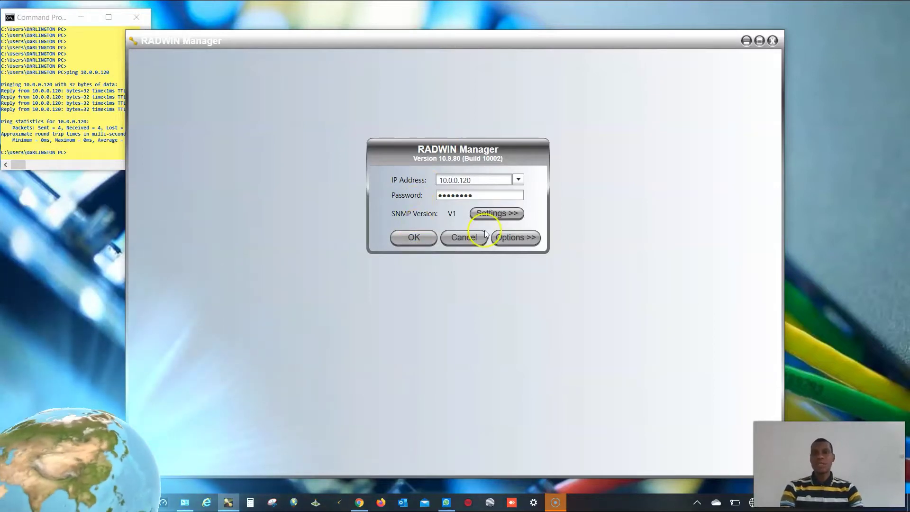
left_click(513, 241)
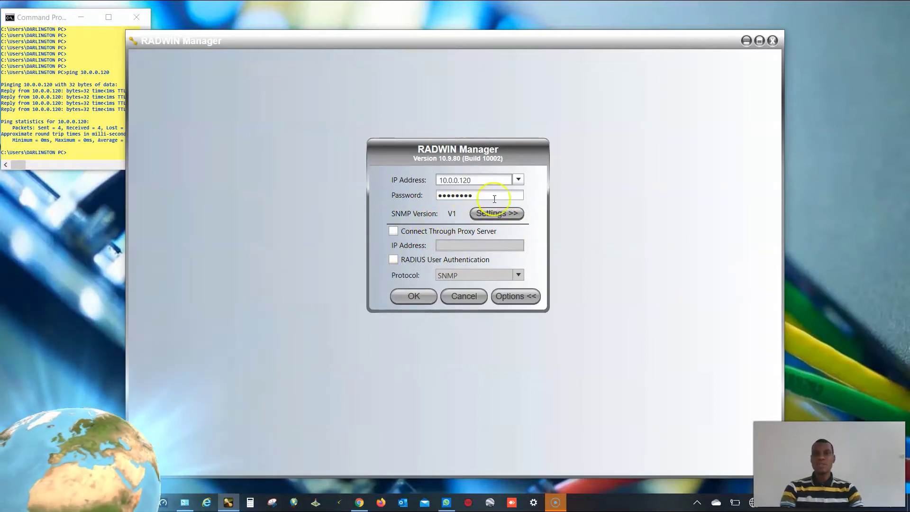
left_click(650, 152)
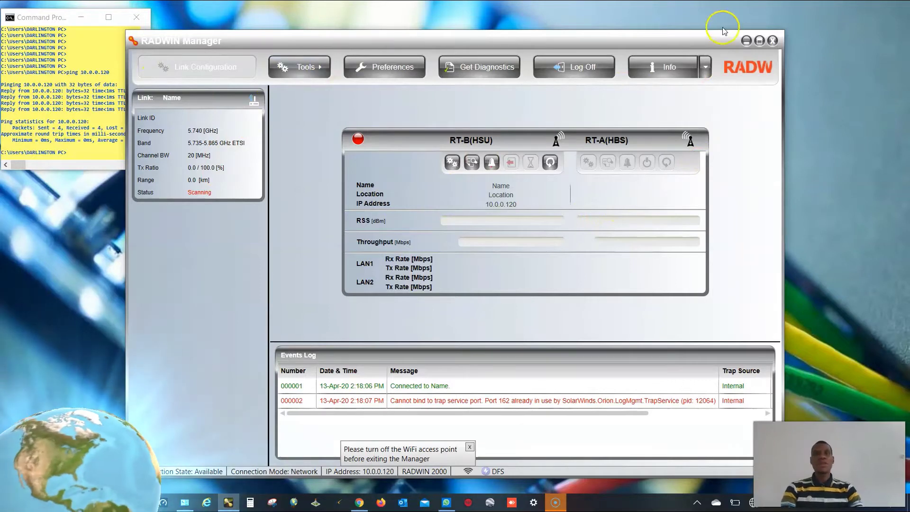
- Widen and reposition the manager window, then start a continuous ping 10.0.0.120 -t
left_click_drag(783, 53, 845, 43)
left_click_drag(703, 45, 742, 21)
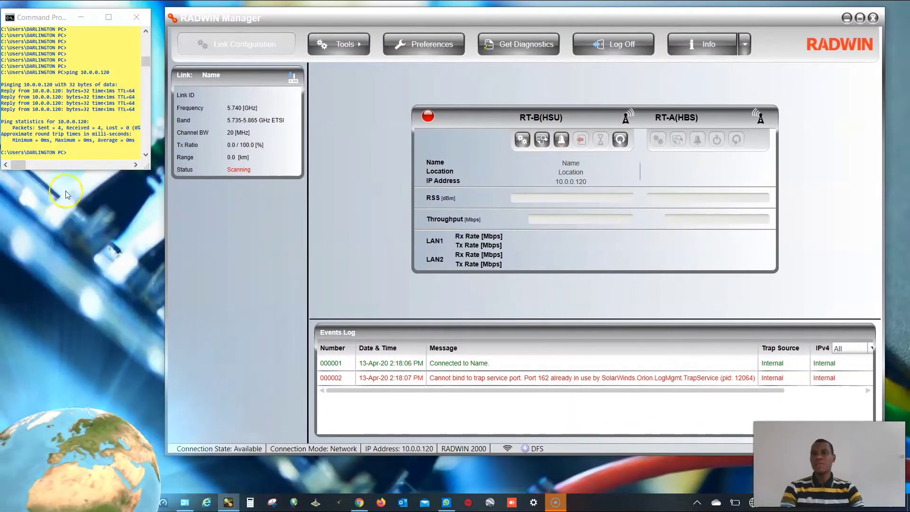
left_click(105, 157)
left_click(102, 153)
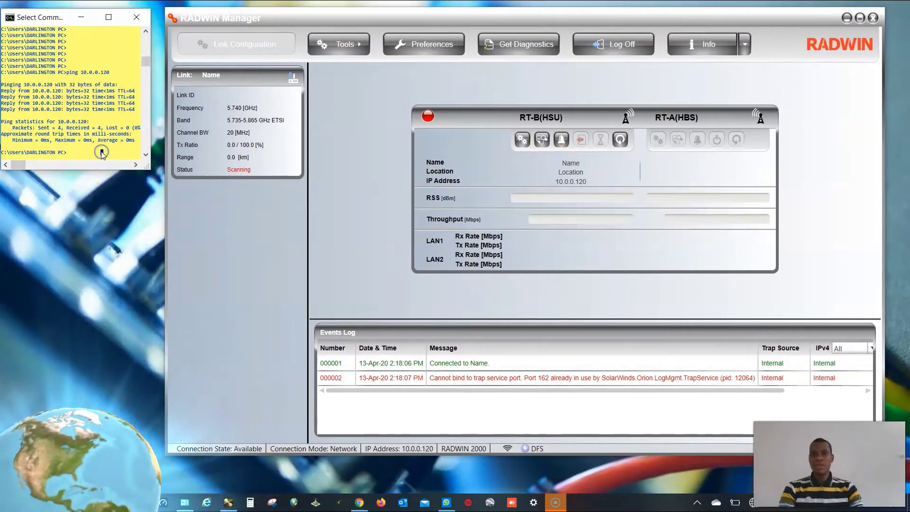
key("Up")
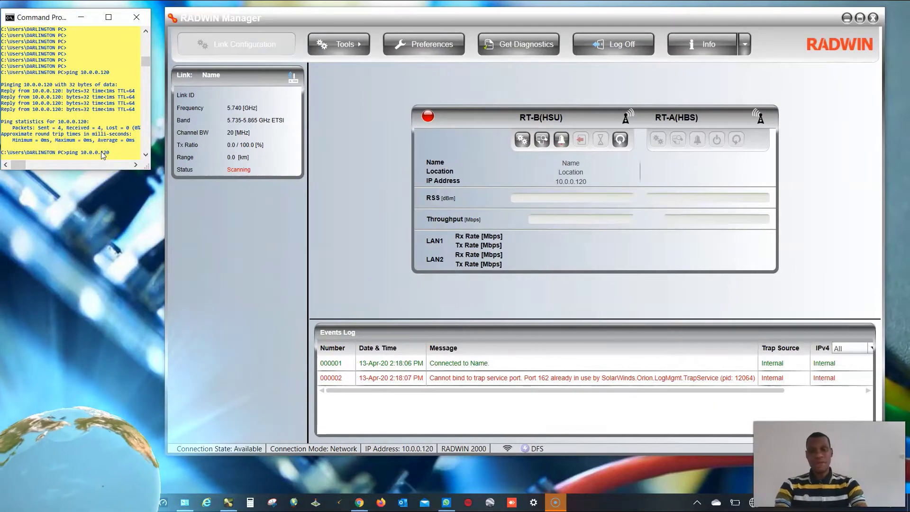
type("-t")
key("Return")
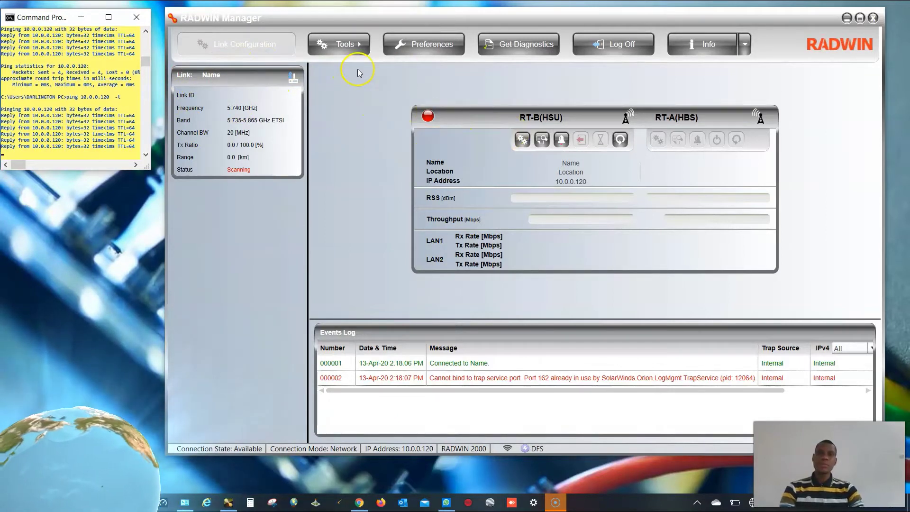
- Open the RT-B(HSU) configuration and rename the system to RADWIN TEST VID
left_click(523, 139)
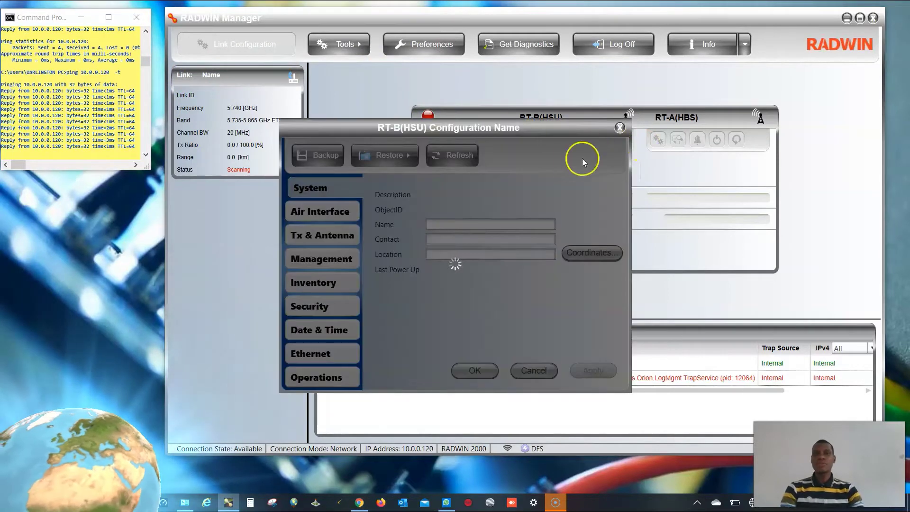
left_click_drag(470, 128, 408, 59)
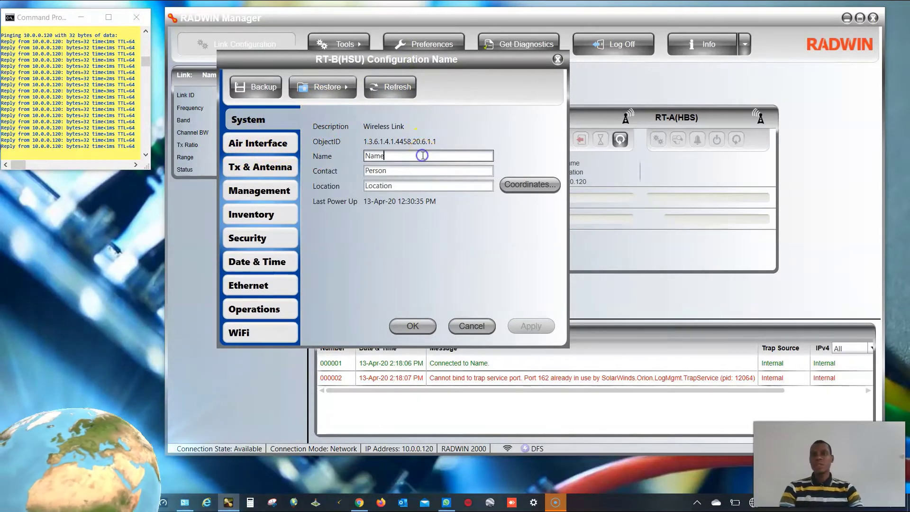
key("BackSpace")
key("BackSpace")
key("BackSpace")
key("BackSpace")
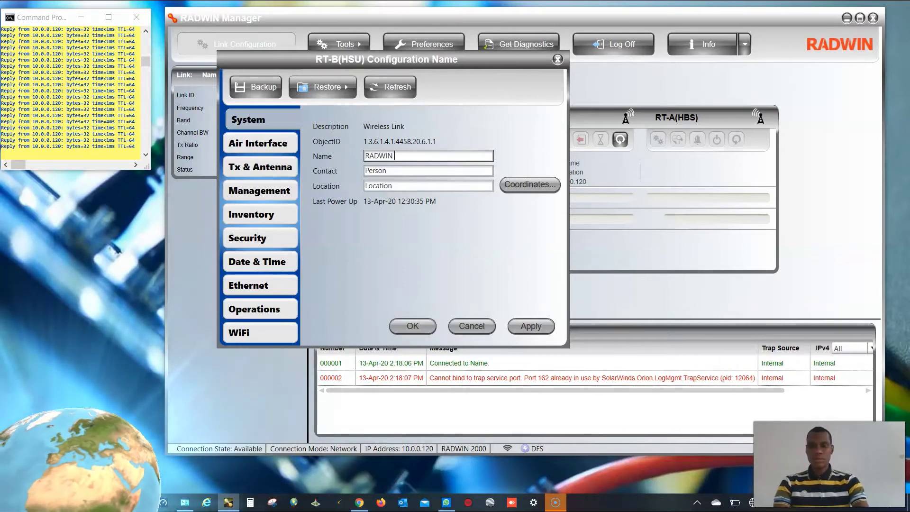
type("VID")
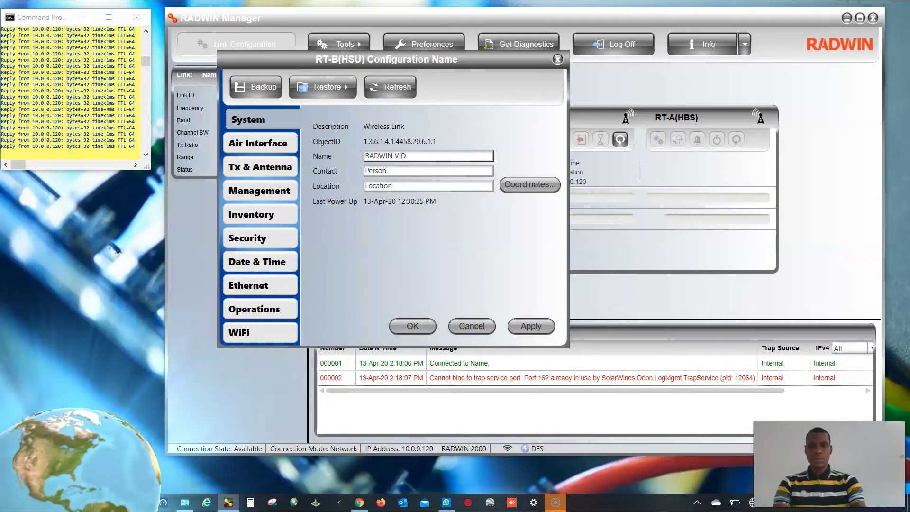
key("BackSpace")
key("BackSpace")
key("BackSpace")
type("TEST")
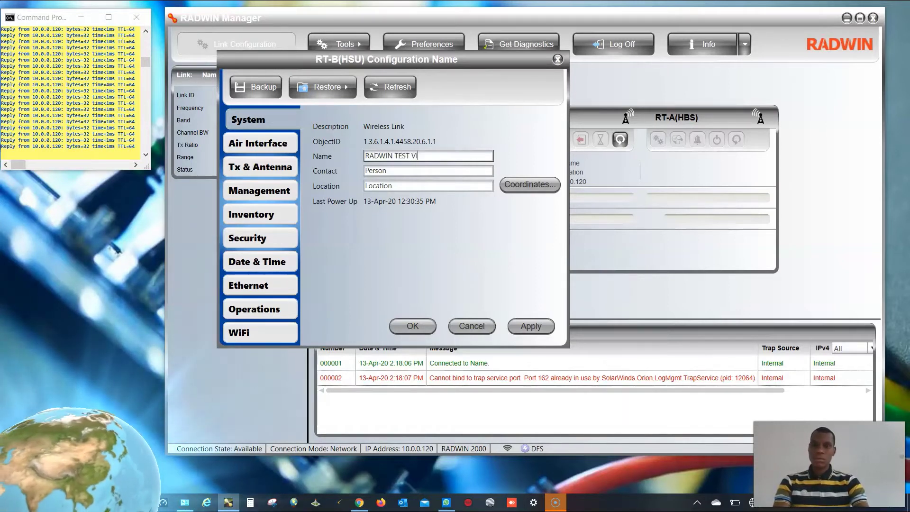
- Enter the installer's name as contact and set the location to anywhere
left_click(410, 169)
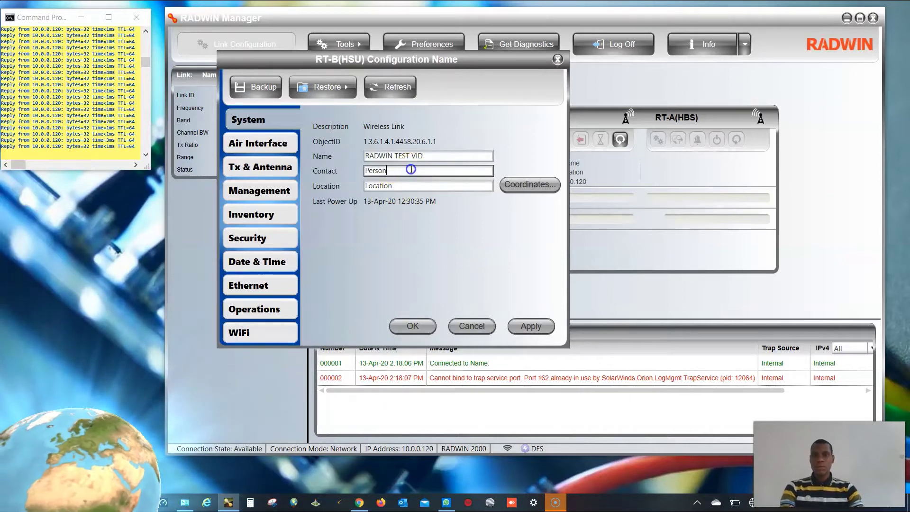
key("BackSpace")
key("BackSpace")
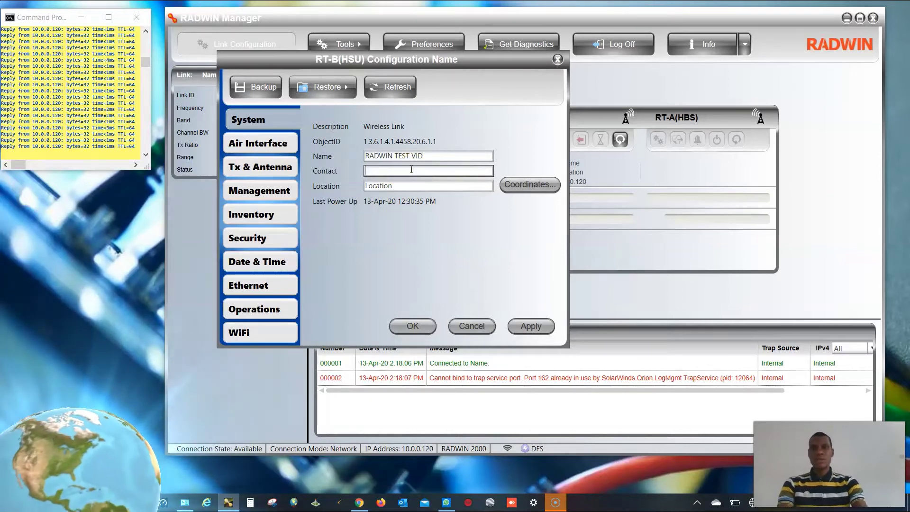
type("Darlington")
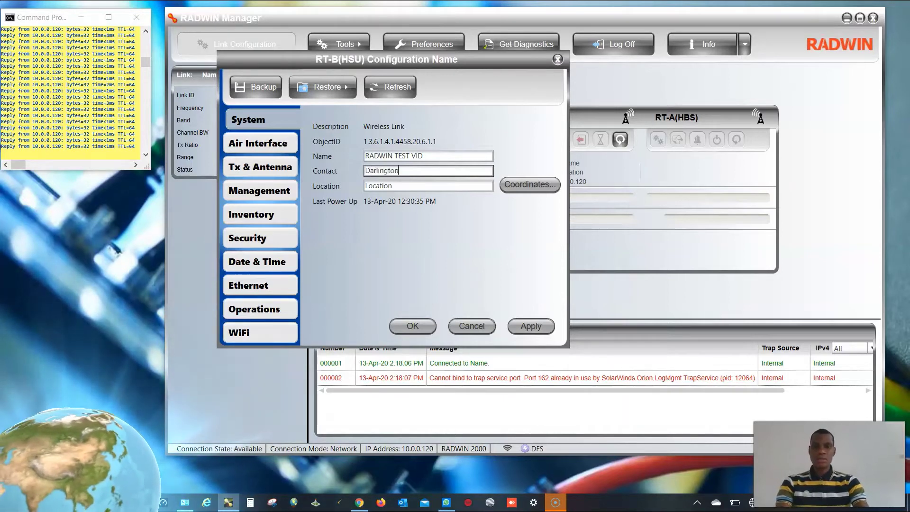
left_click(418, 184)
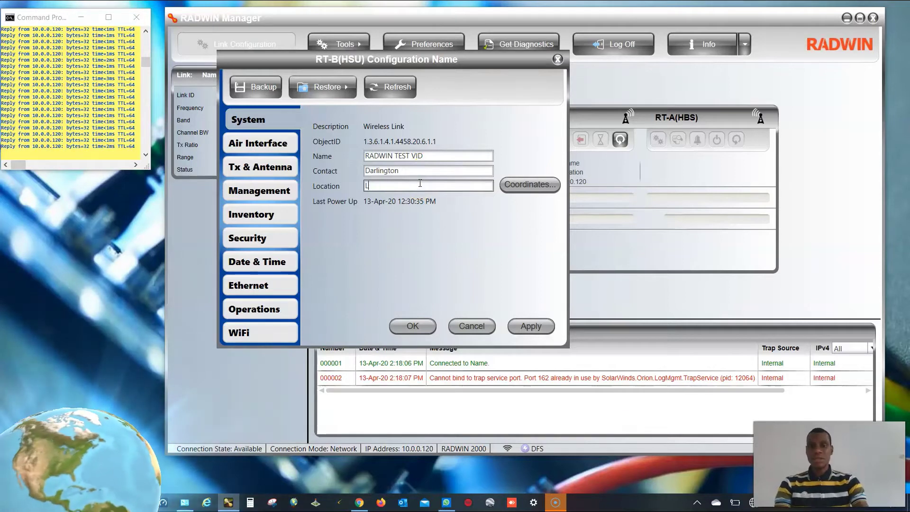
type("an")
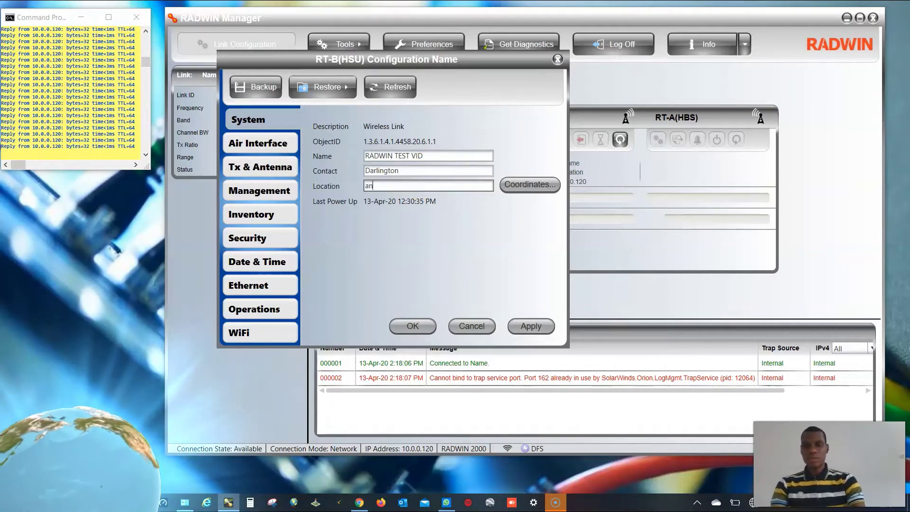
type("ywhre")
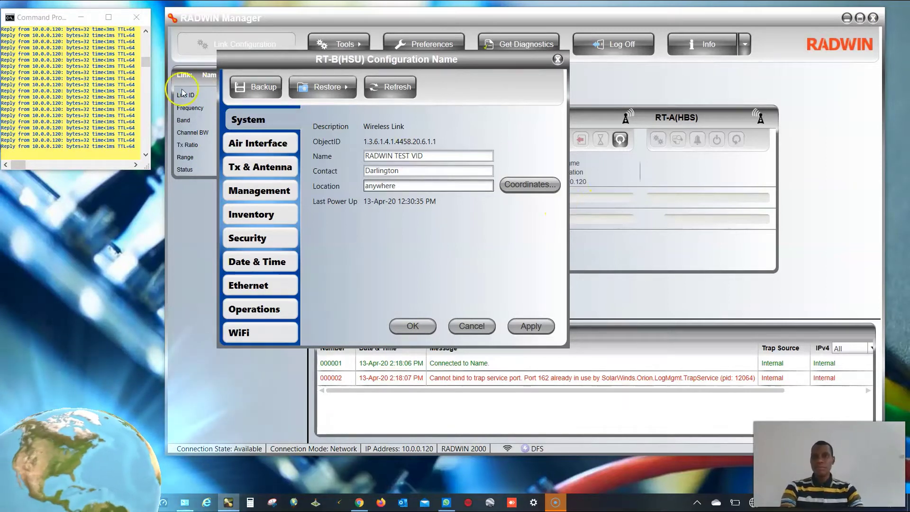
left_click(255, 144)
- Enter radwlink001 as the HSU's Link ID, replacing a mistyped entry
left_click(418, 136)
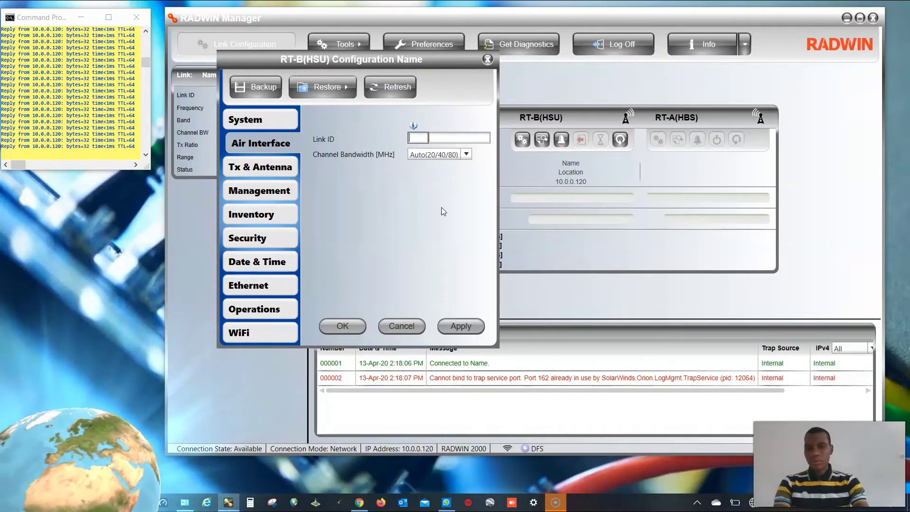
type("linjk")
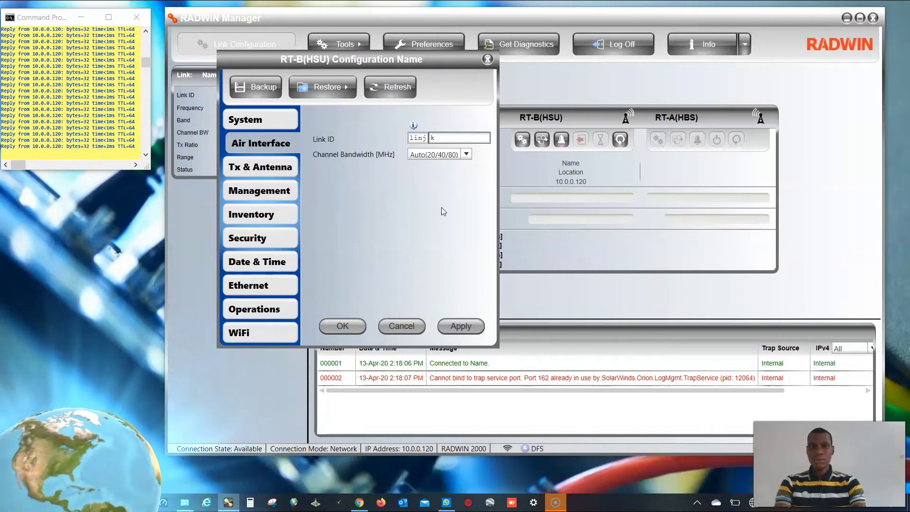
key("BackSpace")
key("BackSpace")
key("BackSpace")
key("BackSpace")
key("BackSpace")
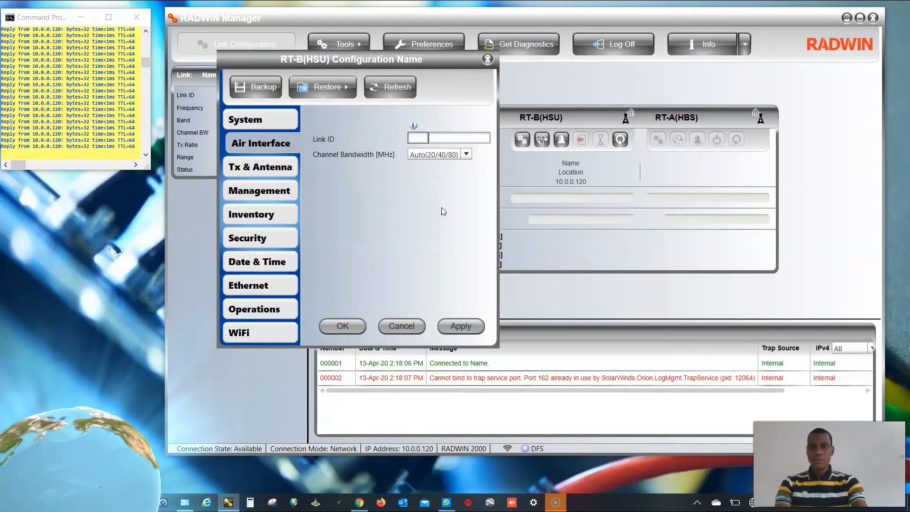
type("radw")
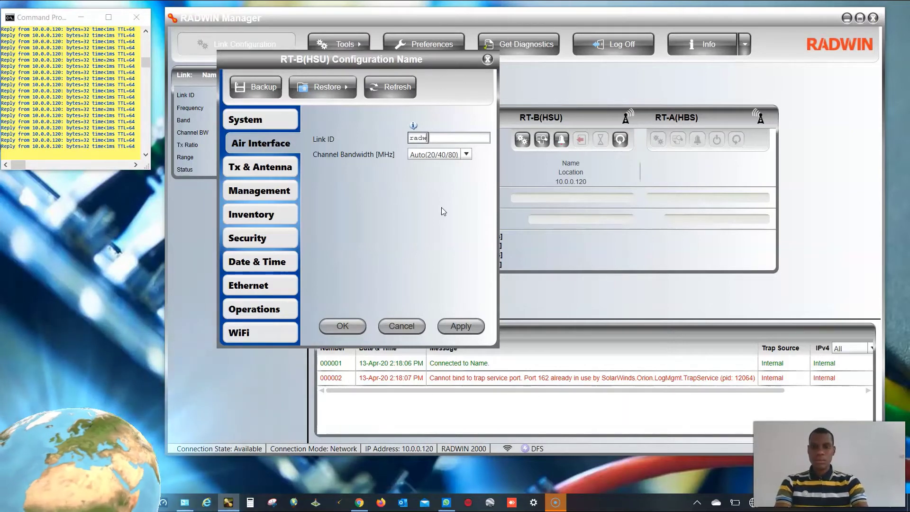
type("link")
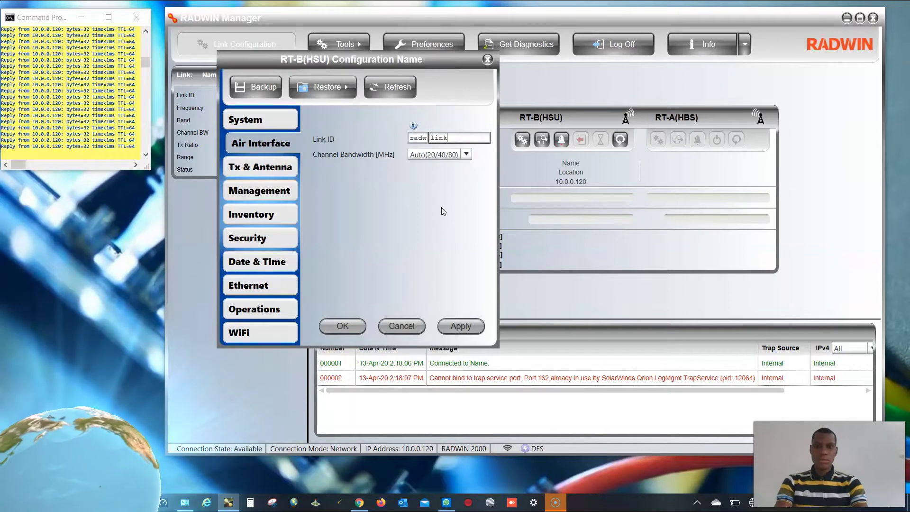
type("001")
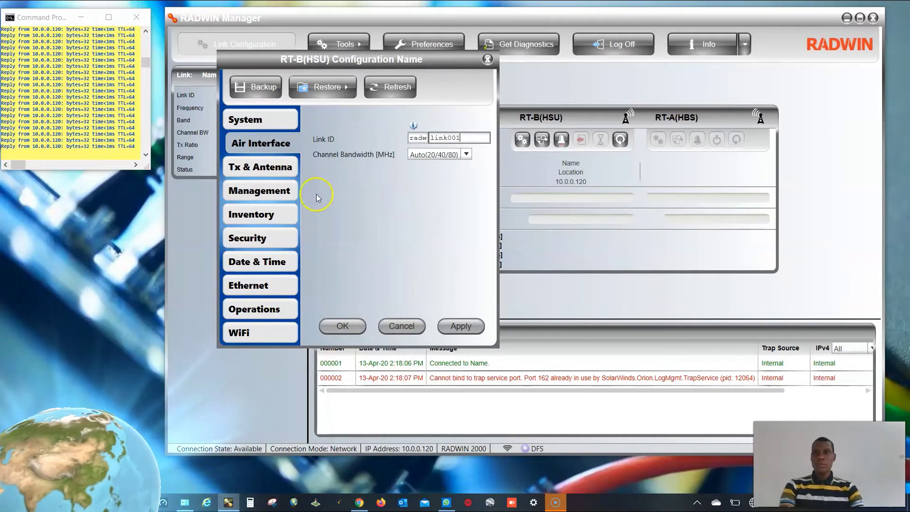
- Review the Air Interface and Tx & Antenna pages, ending on Management showing IP 10.0.0.120
left_click(265, 167)
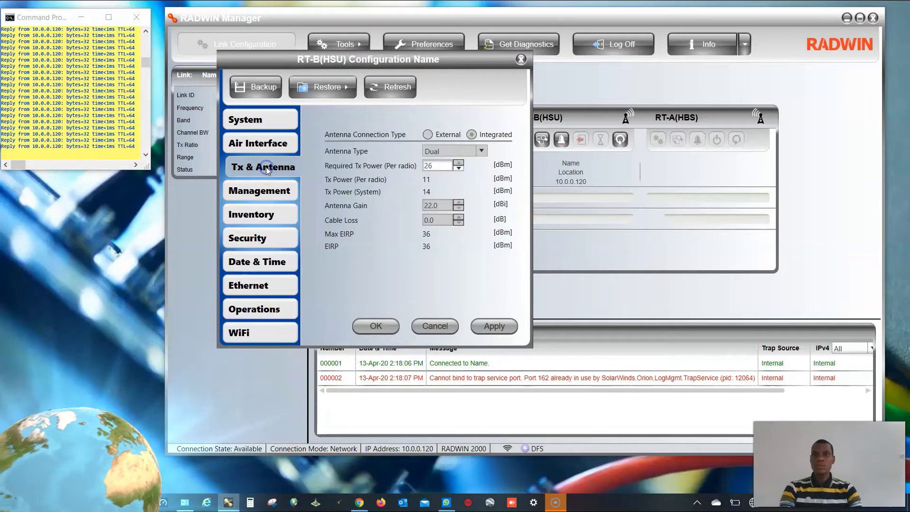
left_click(269, 119)
left_click(271, 142)
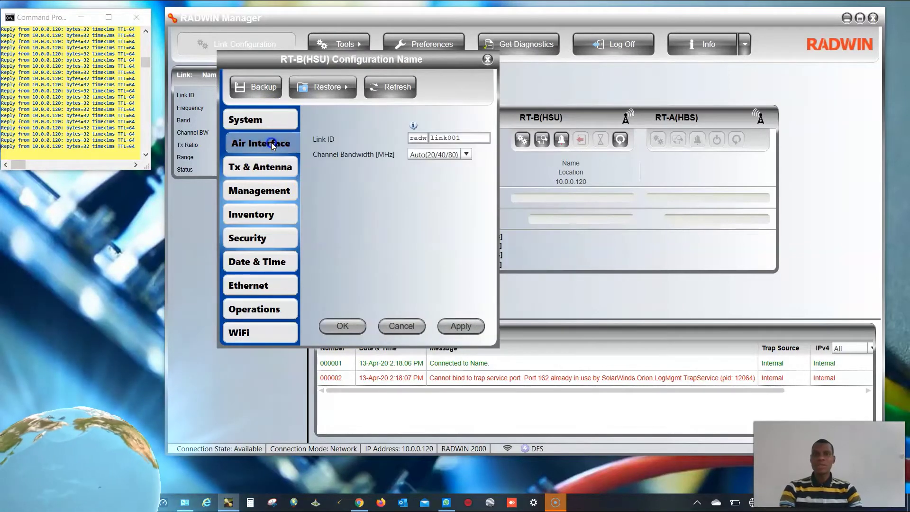
left_click(273, 168)
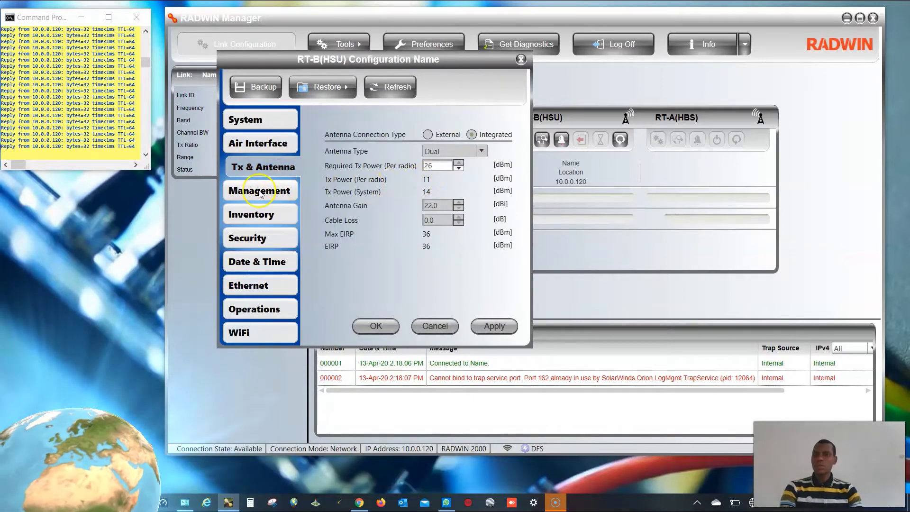
left_click(259, 192)
left_click(256, 172)
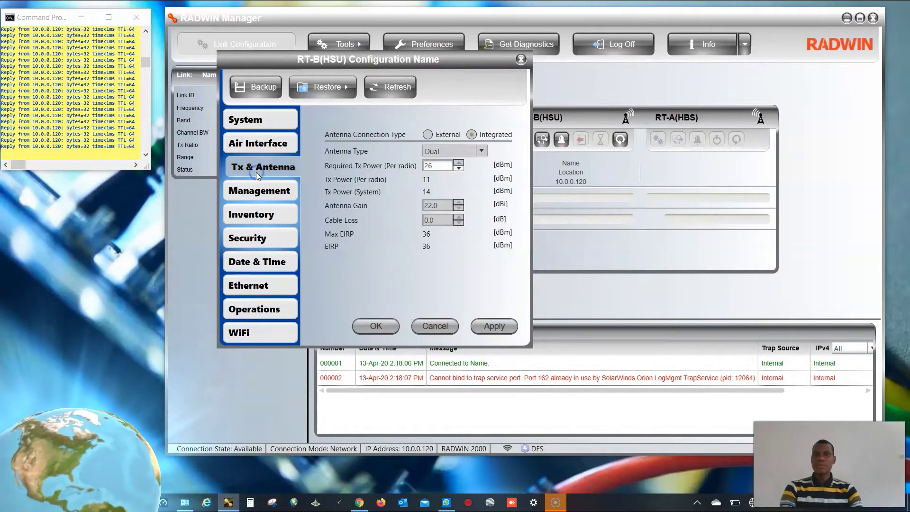
left_click(251, 189)
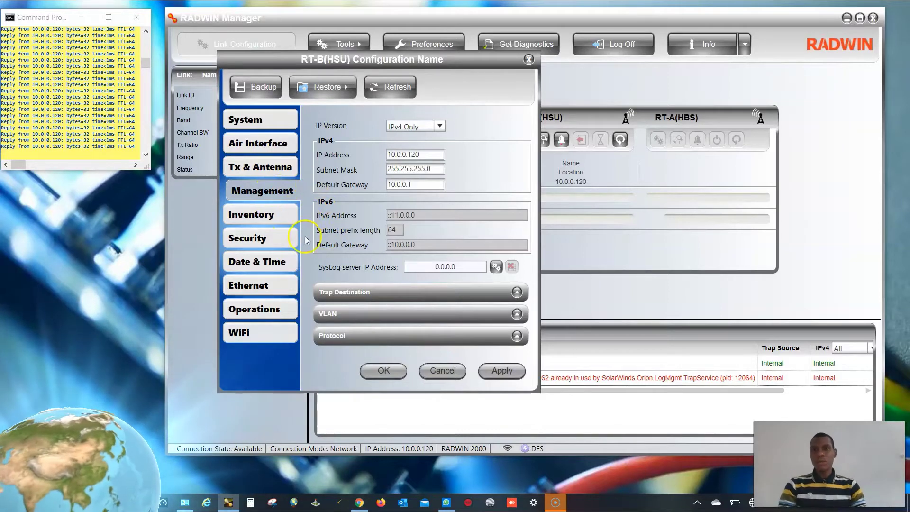
- Apply the pending HSU settings from Operations and expand the Change ODU Mode section
left_click(284, 285)
left_click(280, 309)
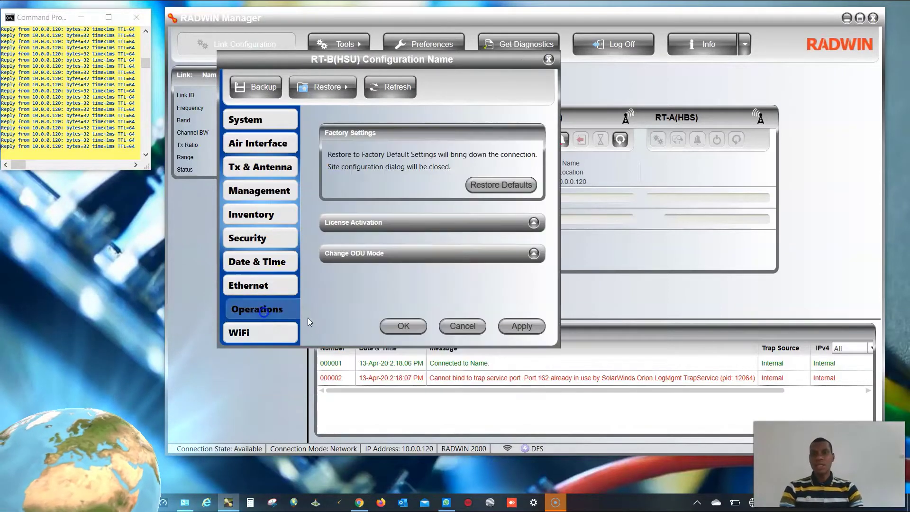
left_click(520, 325)
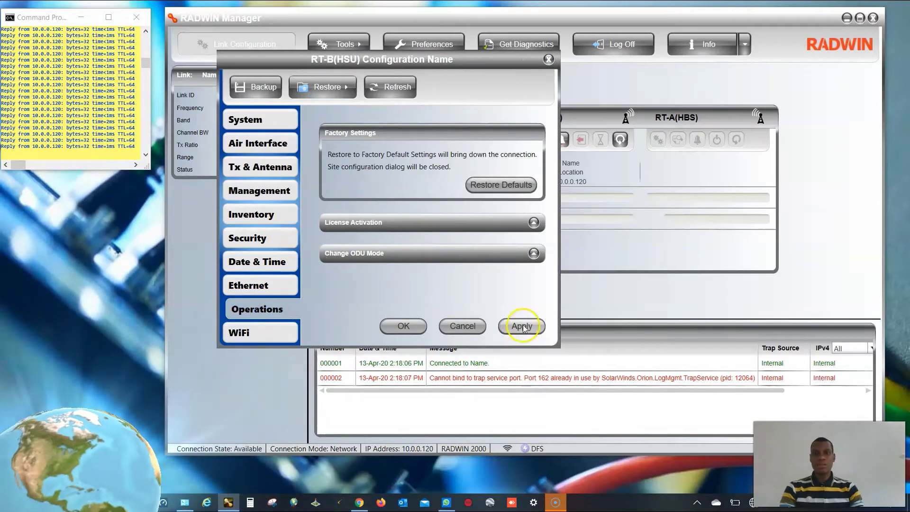
left_click(428, 282)
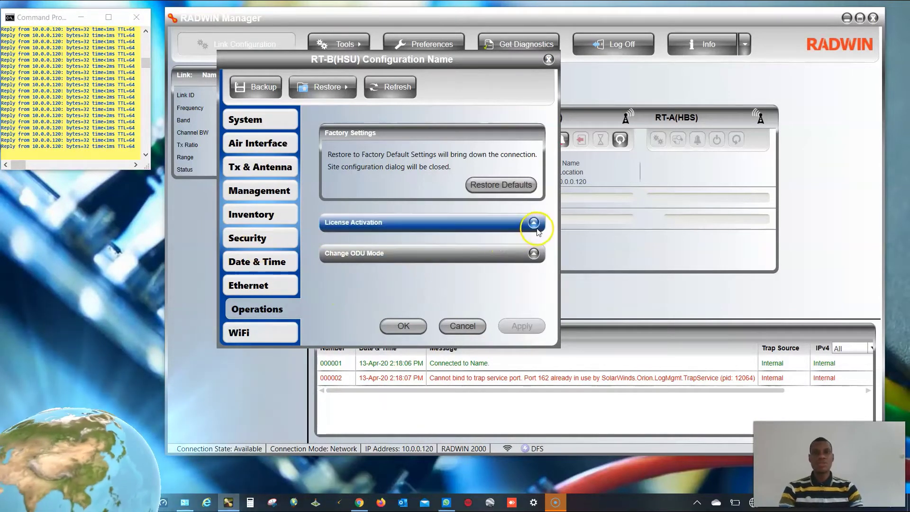
left_click(534, 254)
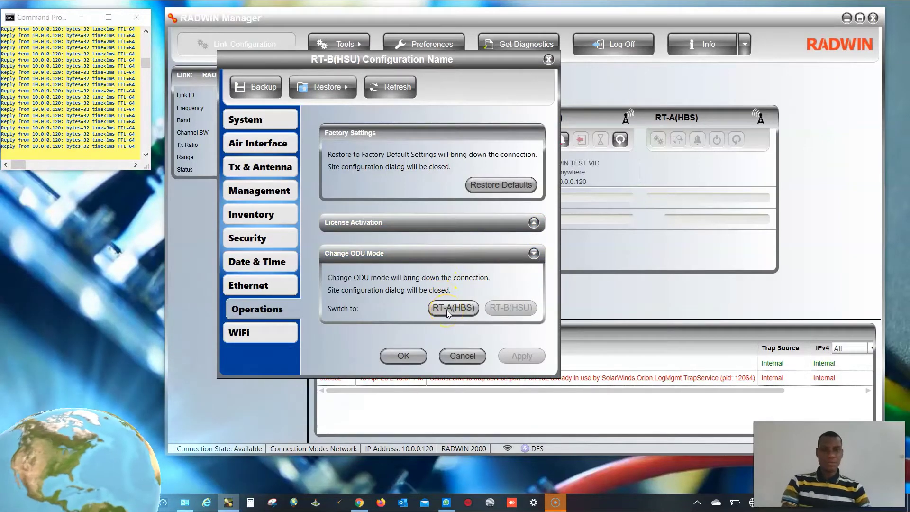
- Switch the ODU mode to RT-A(HBS) and accept the link-drop warning
left_click(447, 308)
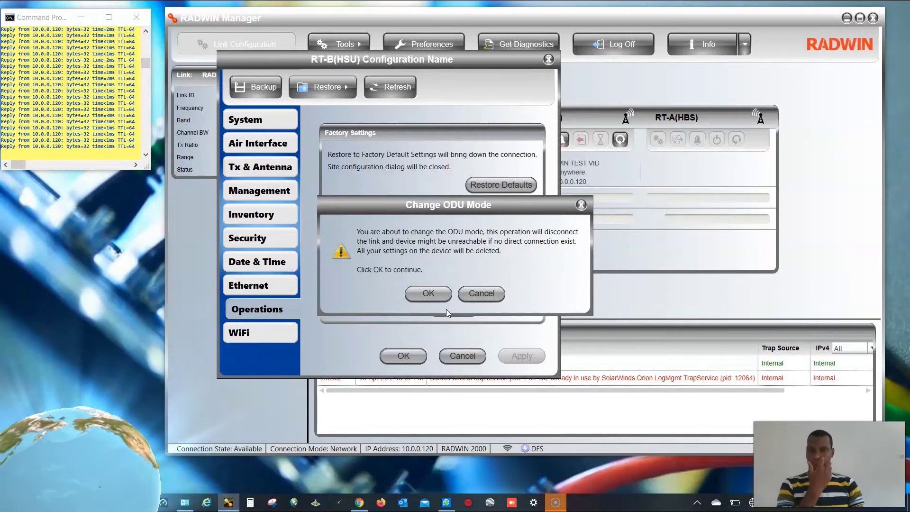
left_click(439, 297)
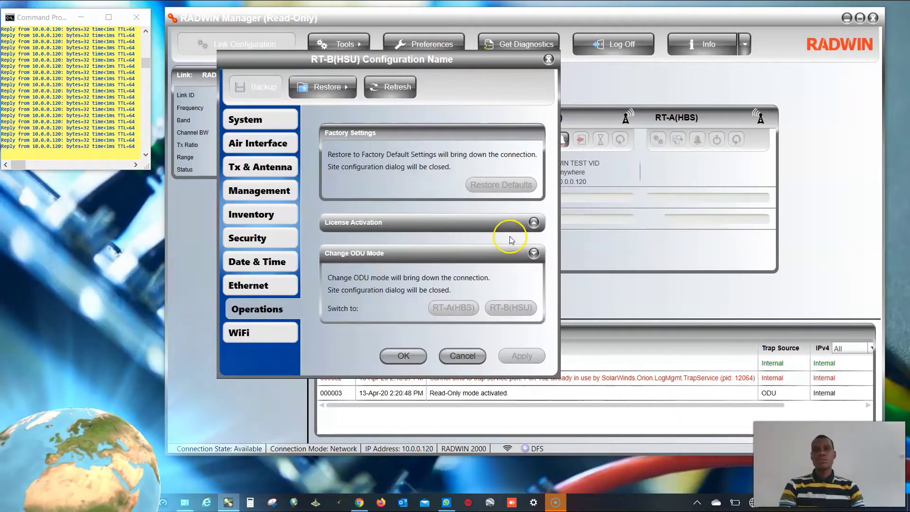
- Close the configuration window and wait for the unit to reconnect as an inactive RT-A(HBS)
left_click(416, 359)
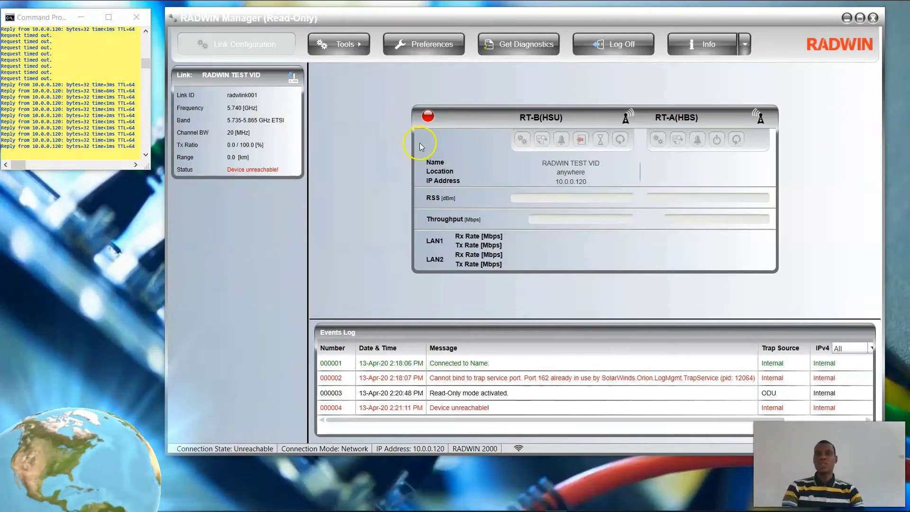
left_click(353, 44)
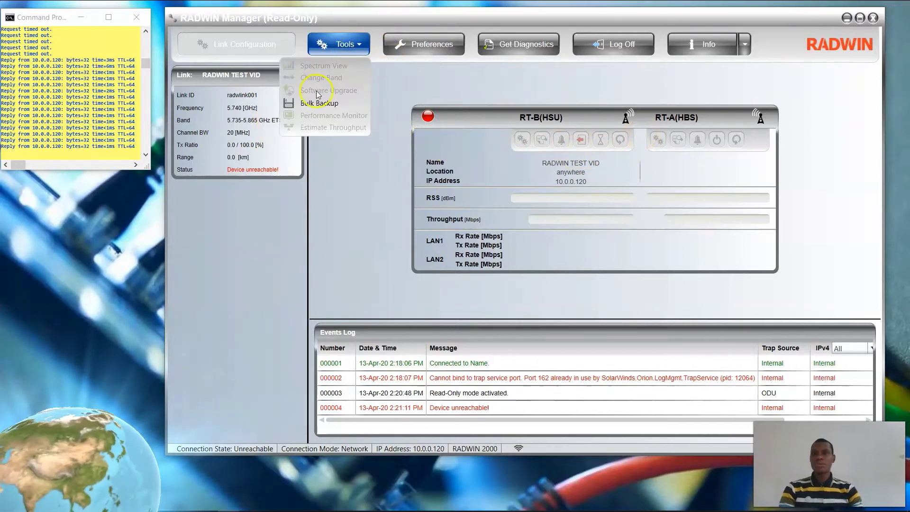
left_click(413, 93)
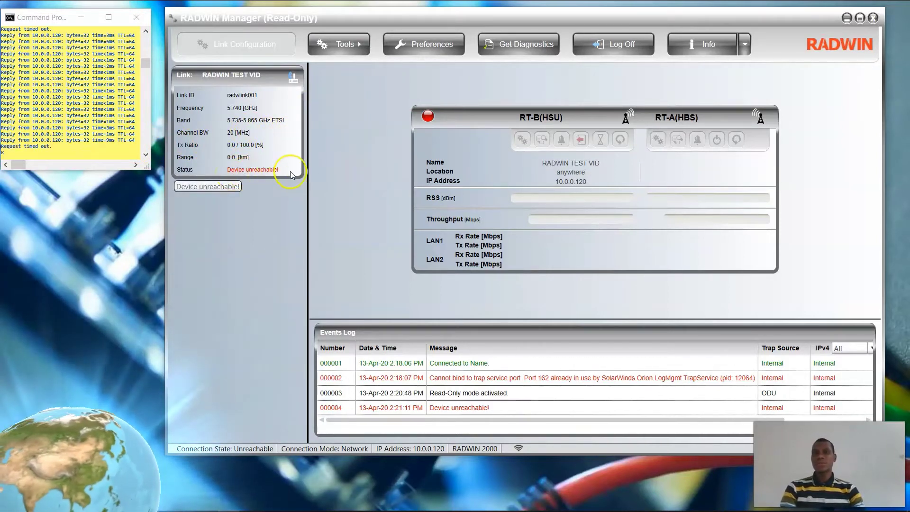
left_click(334, 171)
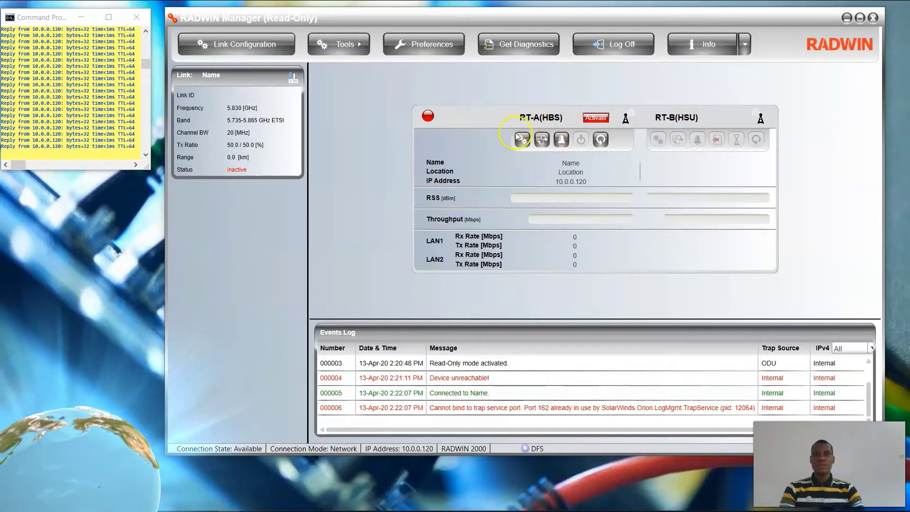
- Start the HBS activation wizard and enter link ID Radw00001
left_click(590, 118)
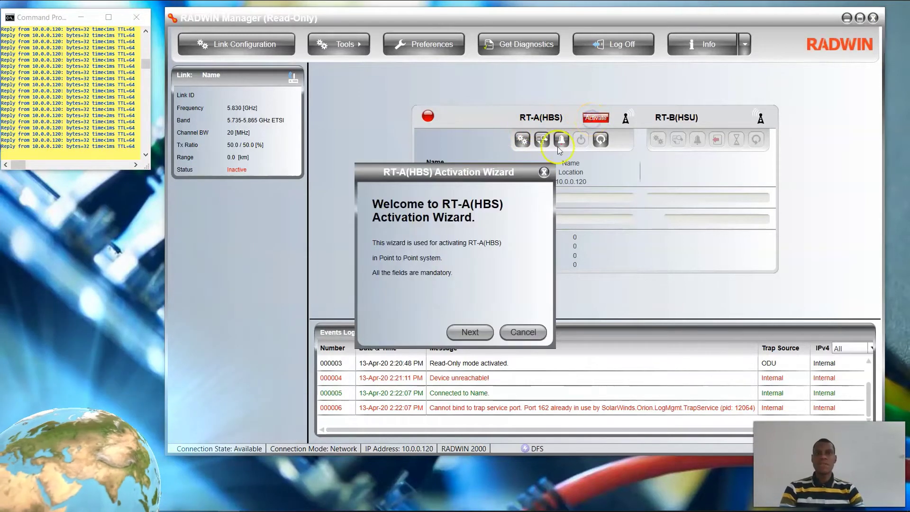
left_click(469, 332)
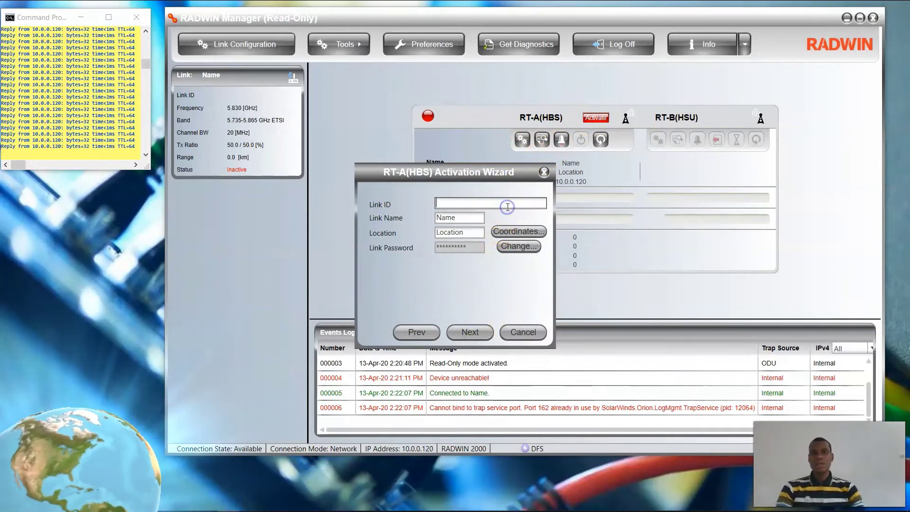
type("R")
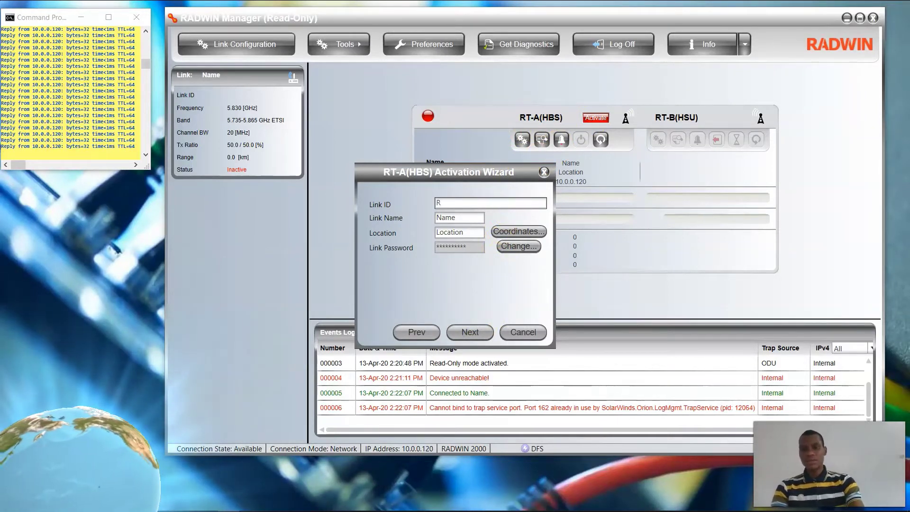
type("adw00001")
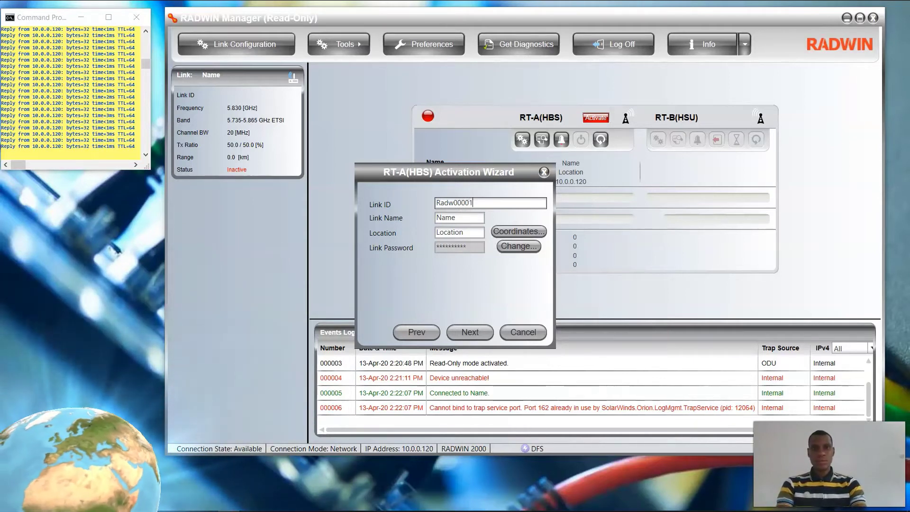
- Name the link radwin learn, set location Anywhere, and advance to the IP settings
left_click(478, 218)
key("BackSpace")
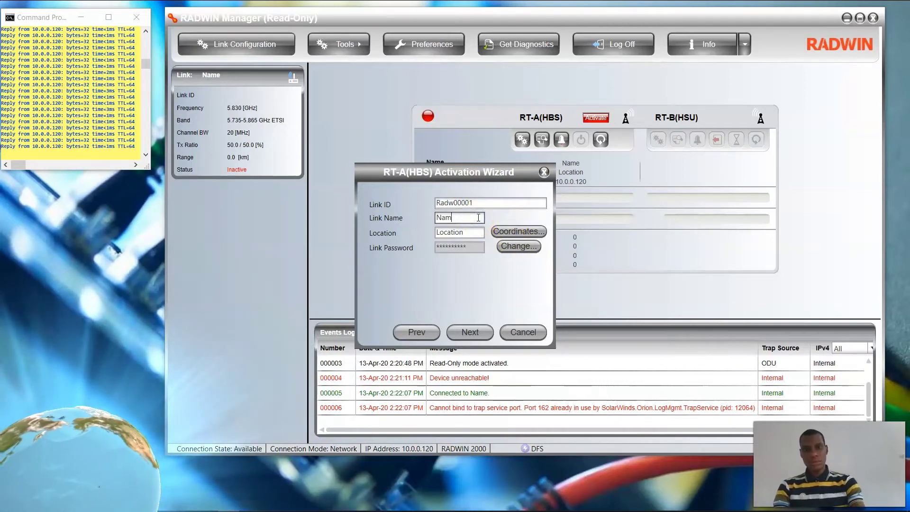
key("BackSpace")
type("r")
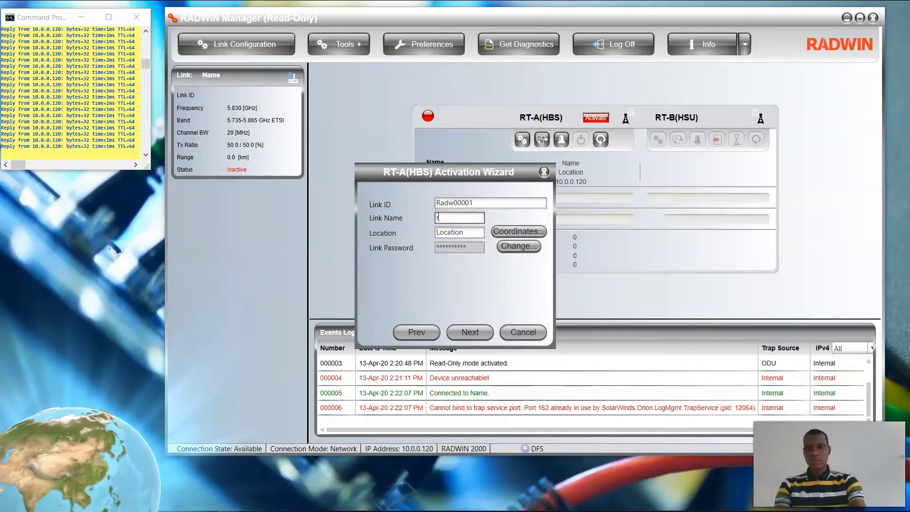
type("adwin learn")
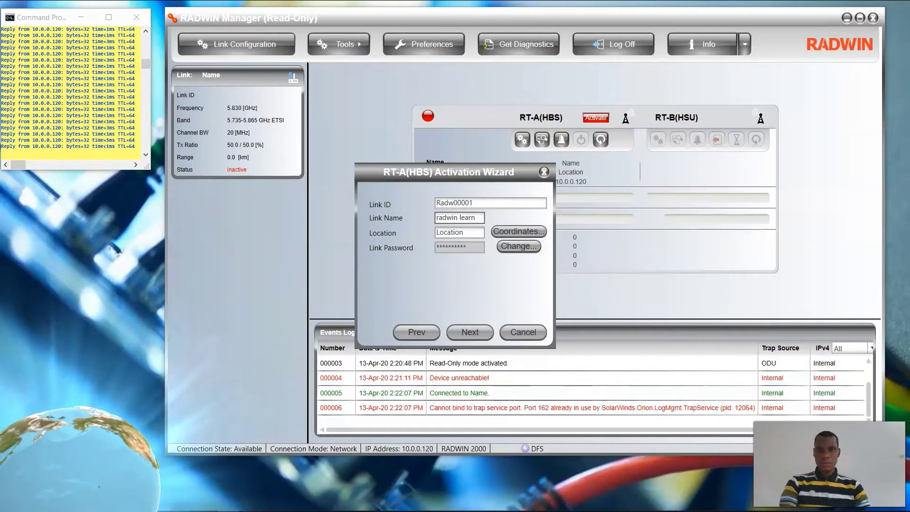
left_click(472, 232)
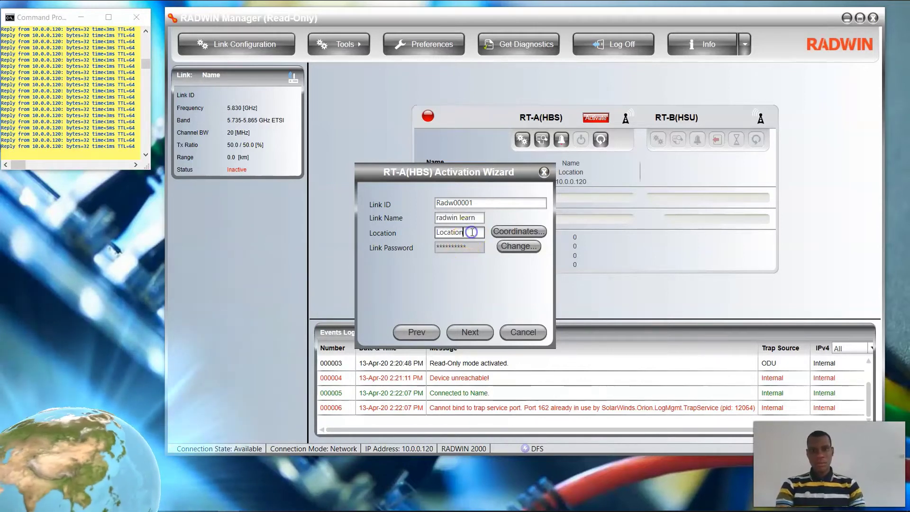
key("BackSpace")
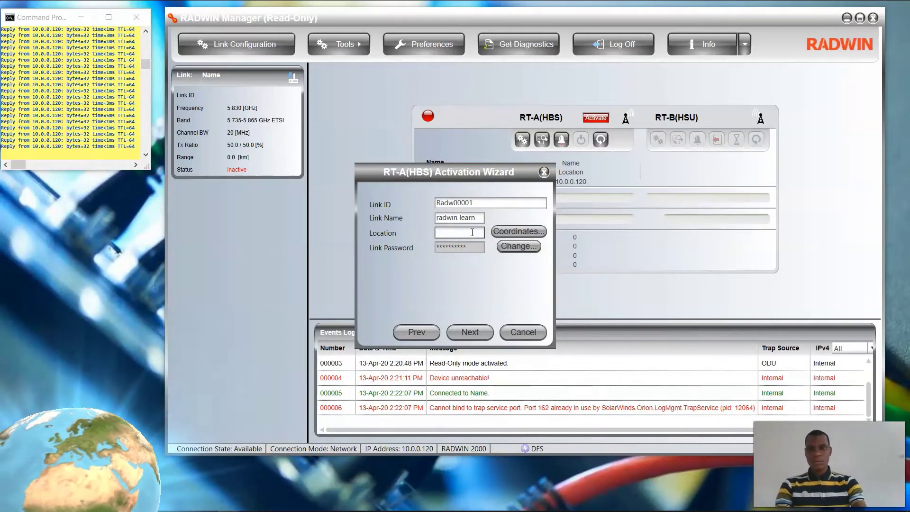
type("Anywhere")
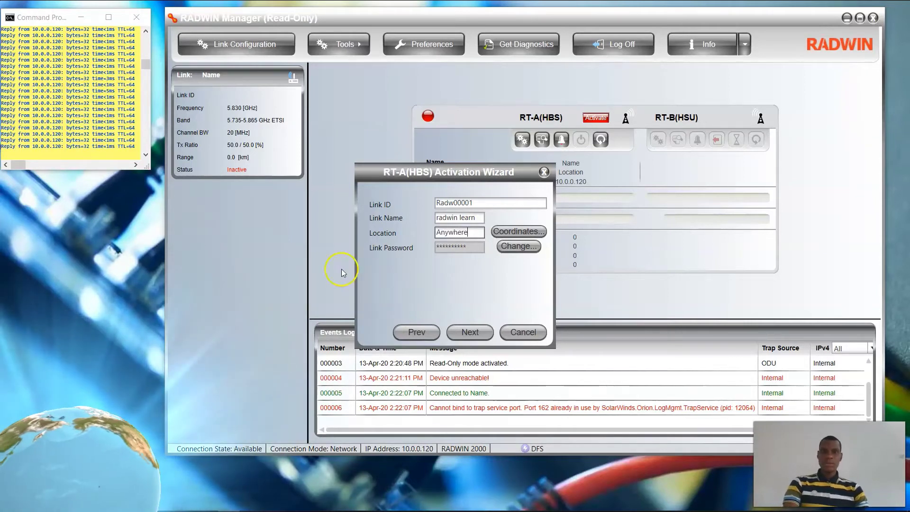
left_click(465, 332)
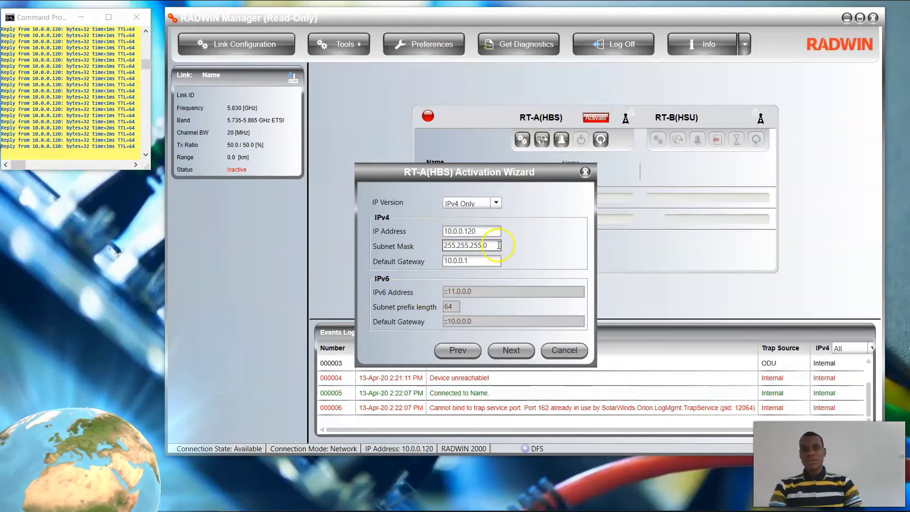
- Accept automatic channel selection and dual-antenna transmit settings, then activate the RT-A(HBS) unit
left_click(505, 352)
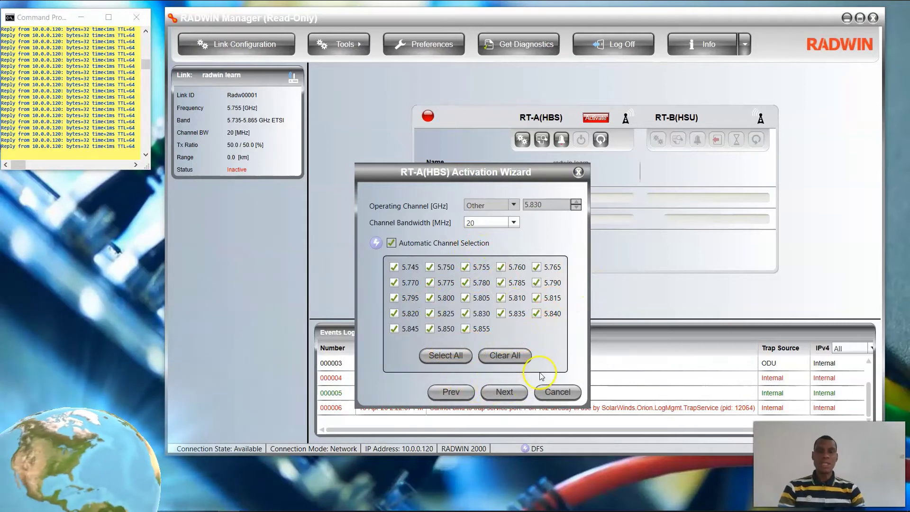
left_click(513, 391)
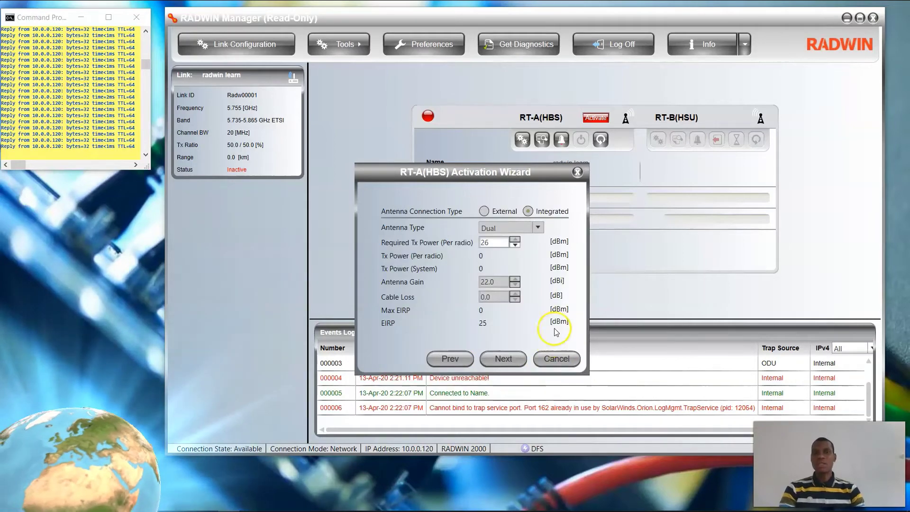
left_click(508, 358)
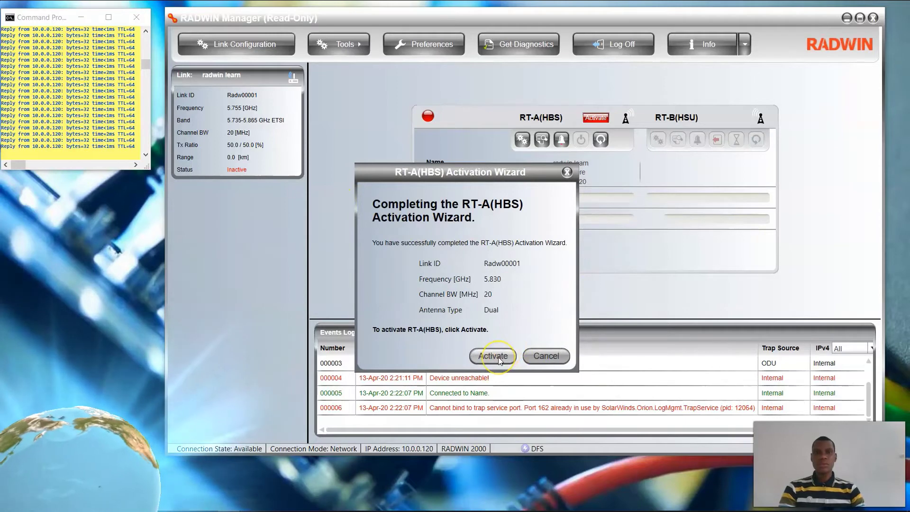
left_click(499, 357)
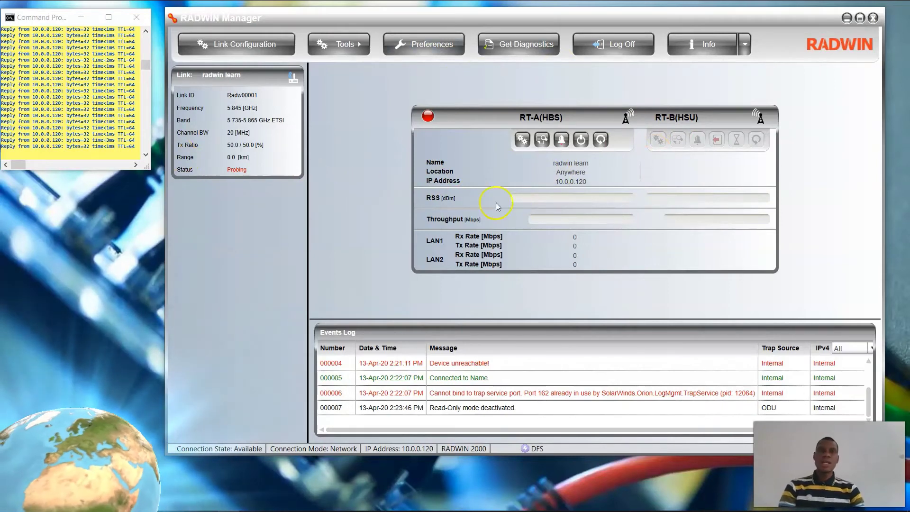
- Review the link's Advanced air-interface settings, then open the RT-A(HBS) System configuration page
left_click(268, 51)
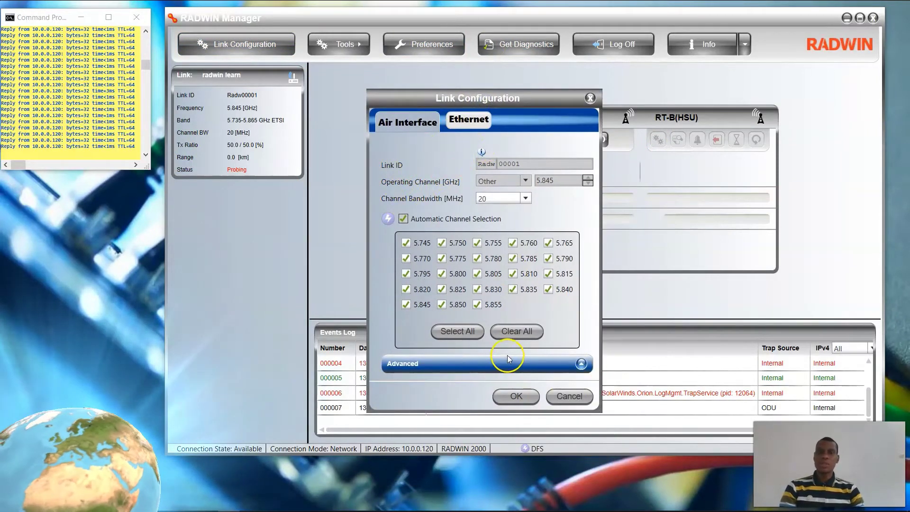
left_click(499, 366)
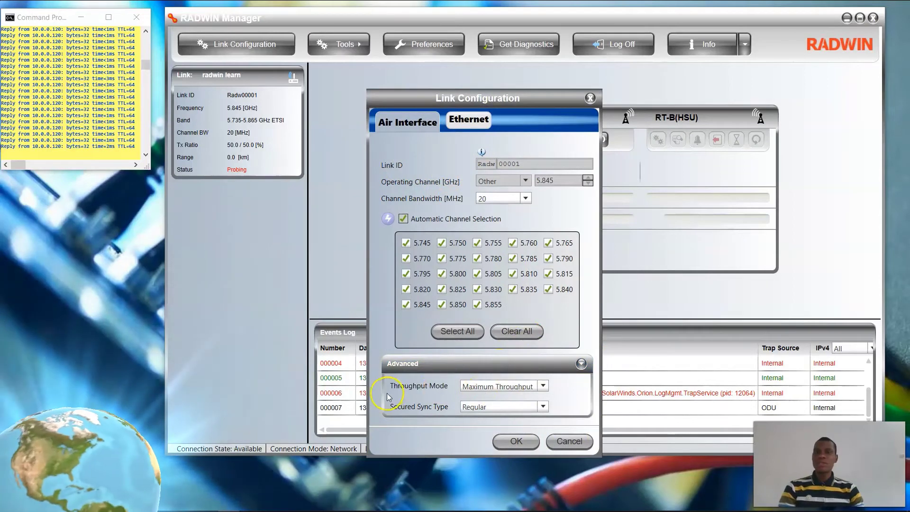
left_click(534, 440)
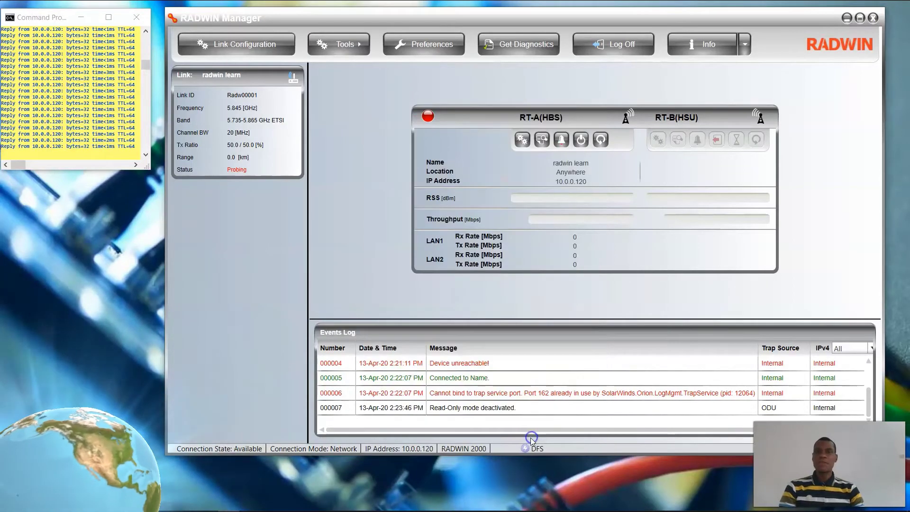
left_click(531, 138)
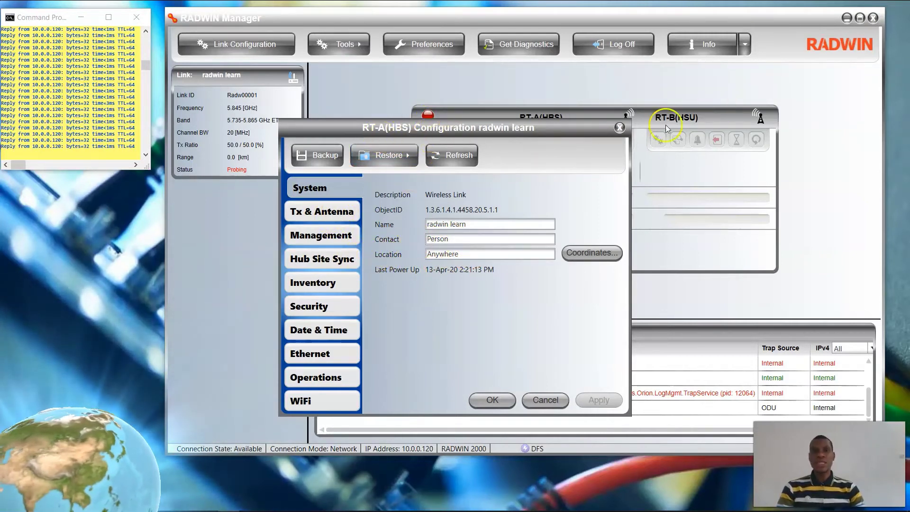
- Close the RT-A(HBS) configuration dialog and widen the link details panel
left_click(619, 128)
left_click_drag(307, 91, 363, 91)
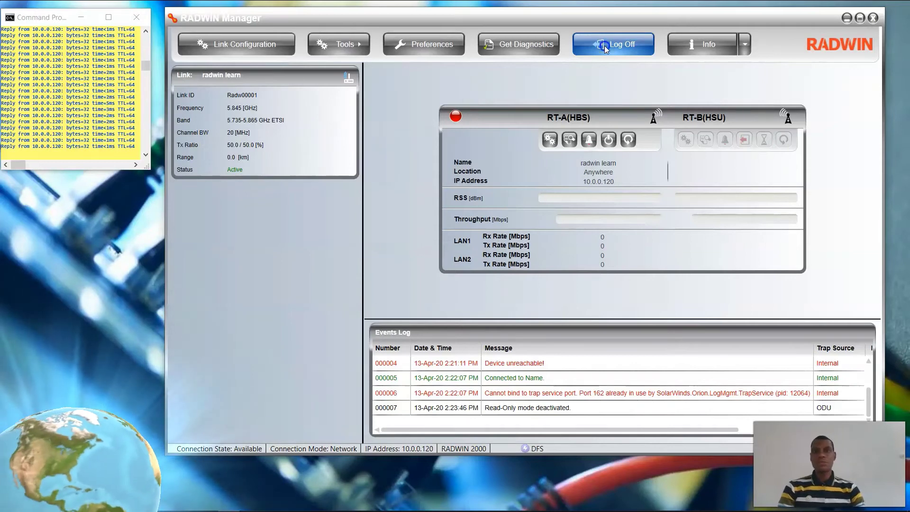
- Log off the HBS and restart the continuous ping against 10.0.0.128
left_click(604, 45)
left_click(427, 280)
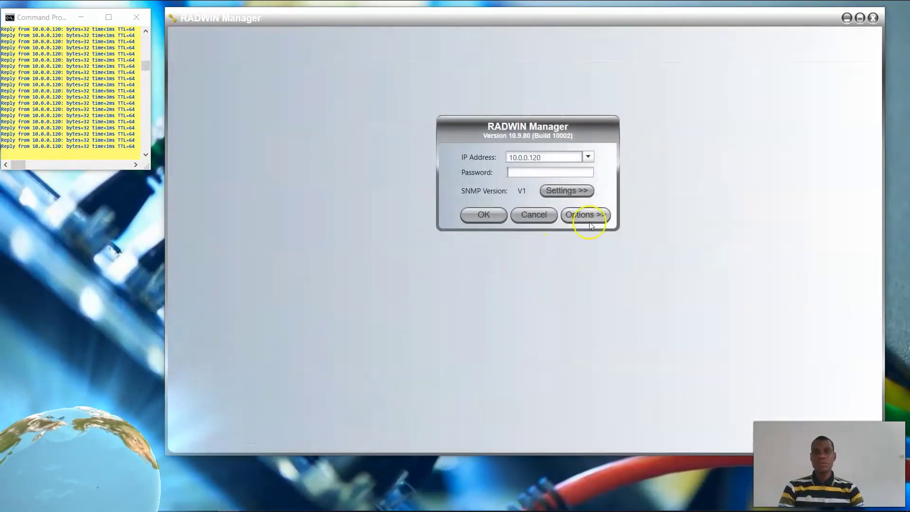
left_click(86, 108)
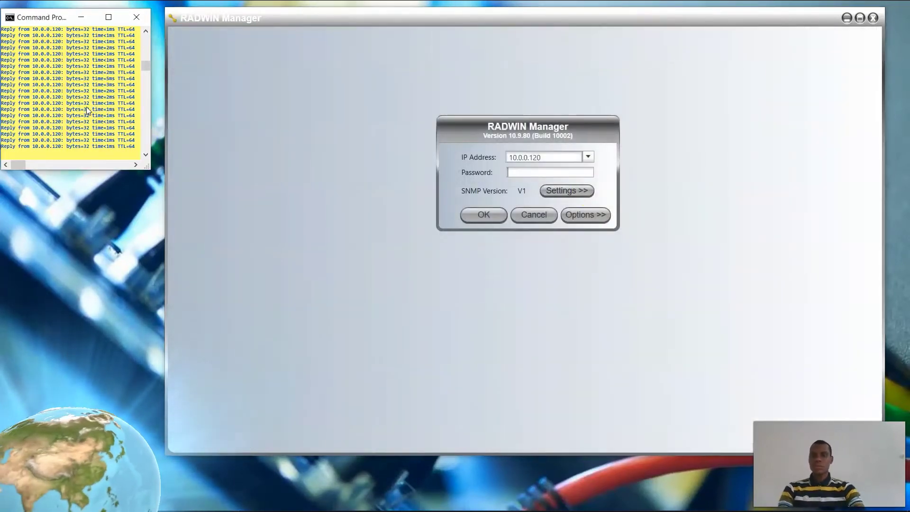
key("ctrl+c")
key("Up")
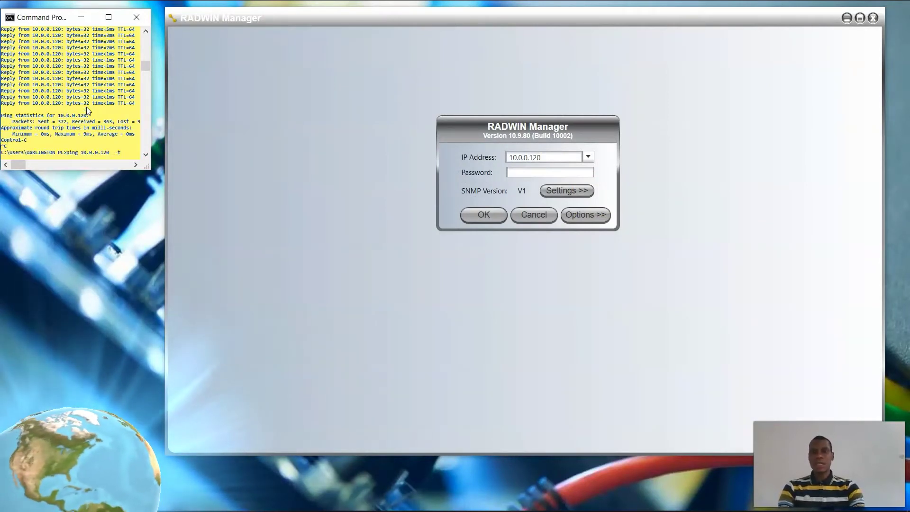
key("Left")
key("Left")
key("Left")
key("BackSpace")
type("8")
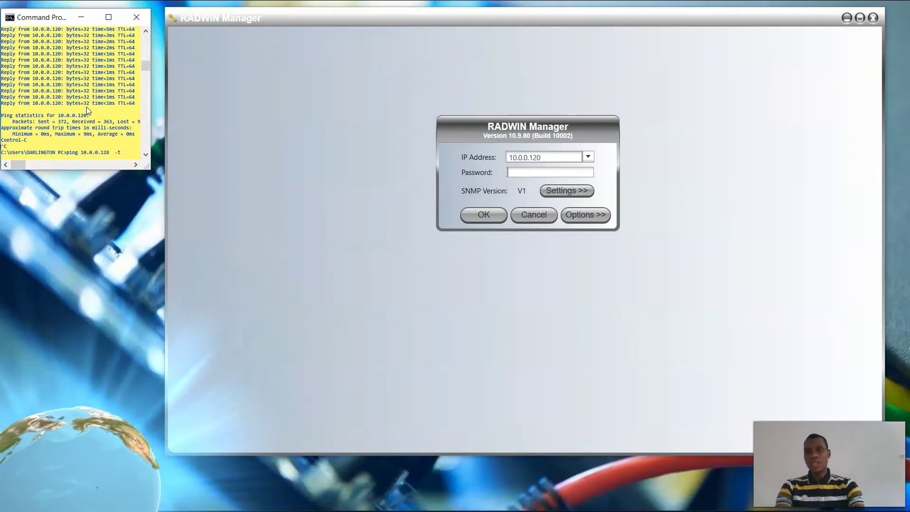
key("Return")
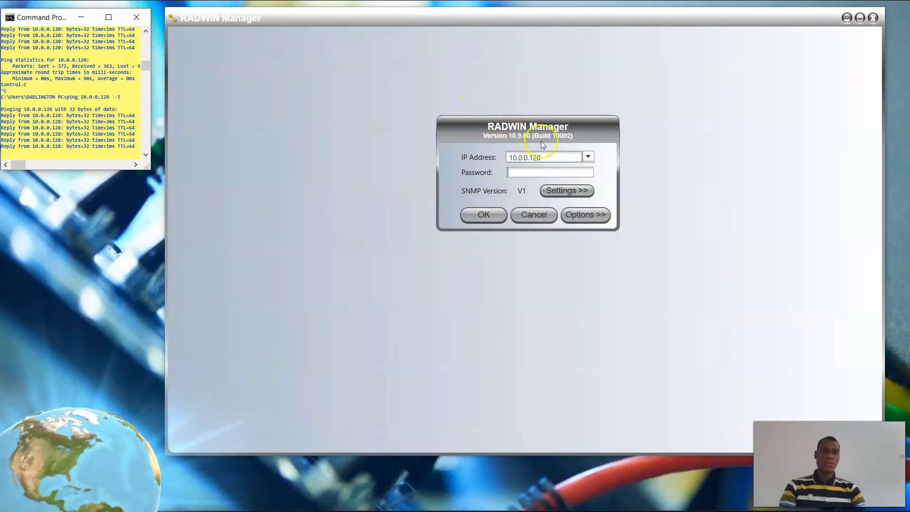
- Log in to the HSU at IP 10.0.0.128 with the account password
left_click(553, 157)
left_click(553, 156)
key("BackSpace")
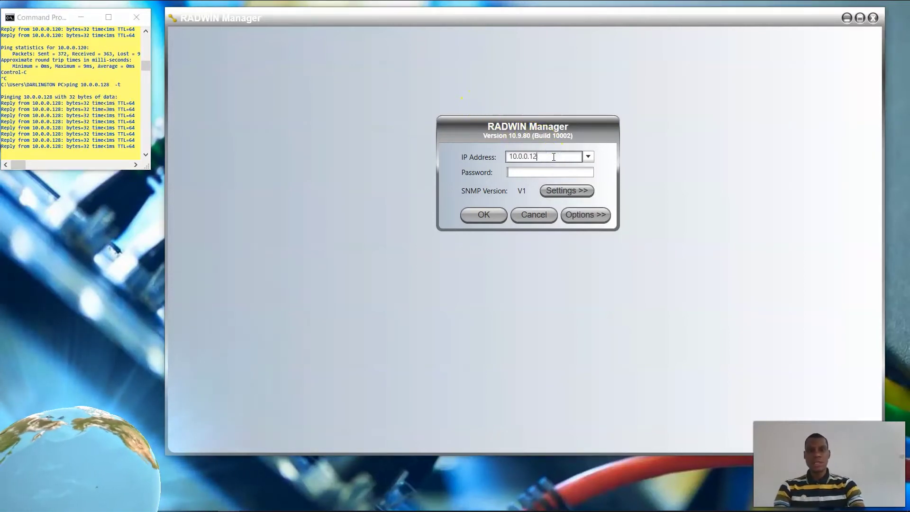
type("8")
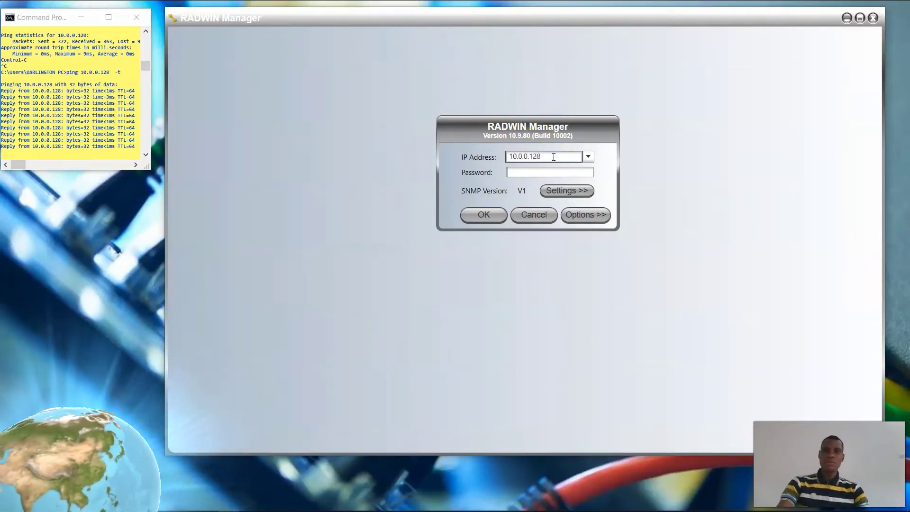
key("Tab")
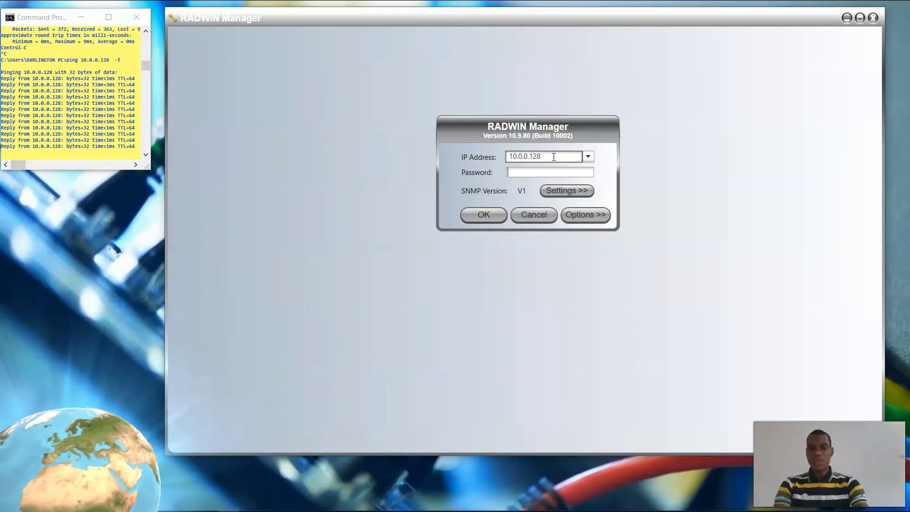
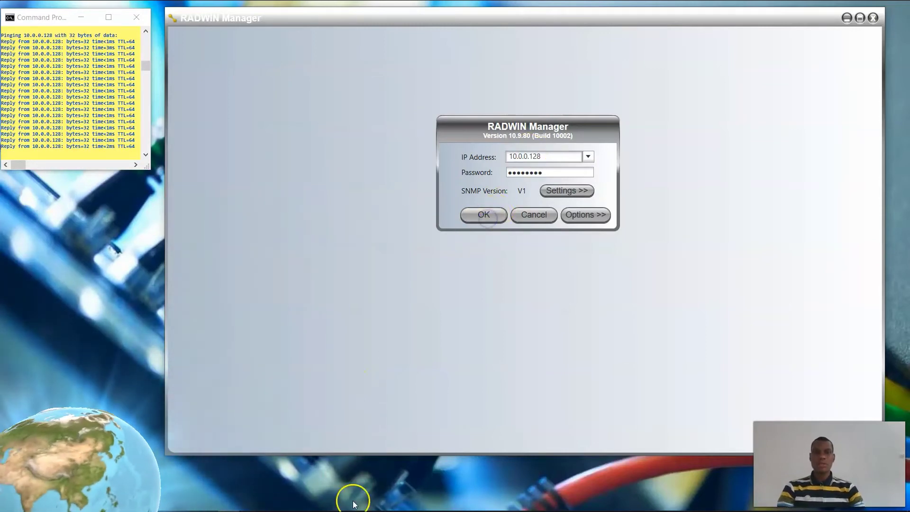
key("Return")
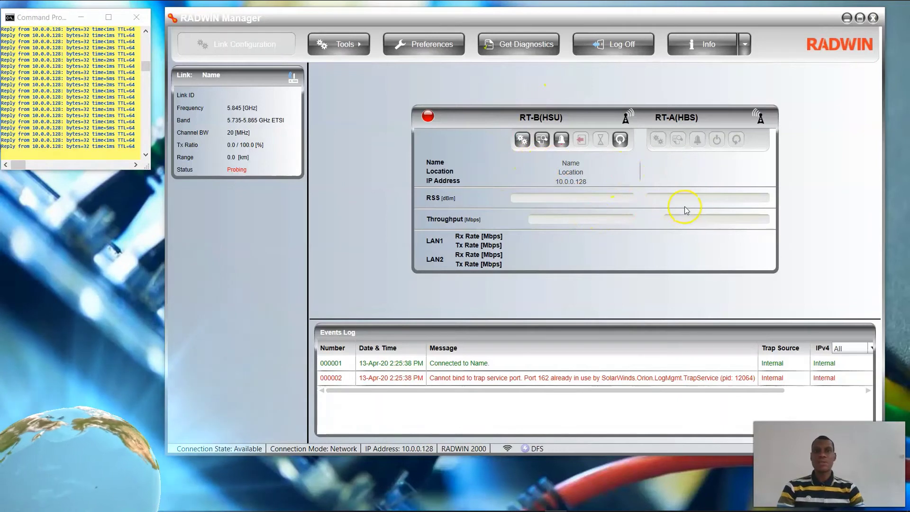
- Open the RT-B(HSU) configuration, discard a name edit without applying, then open Link Configuration
left_click(521, 140)
left_click(467, 224)
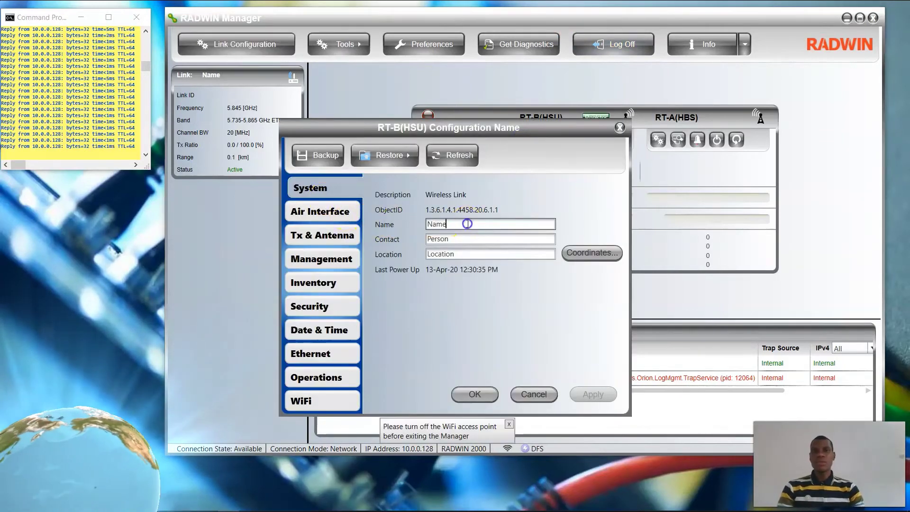
key("BackSpace")
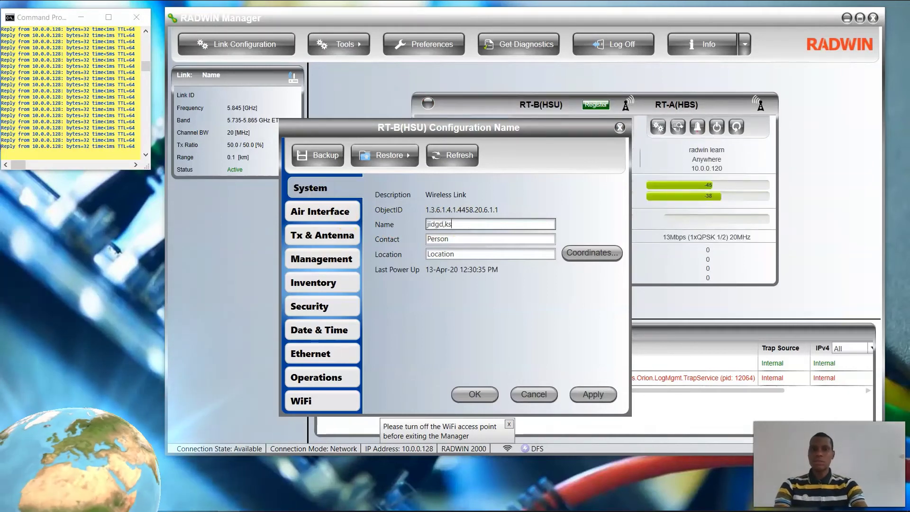
left_click(619, 127)
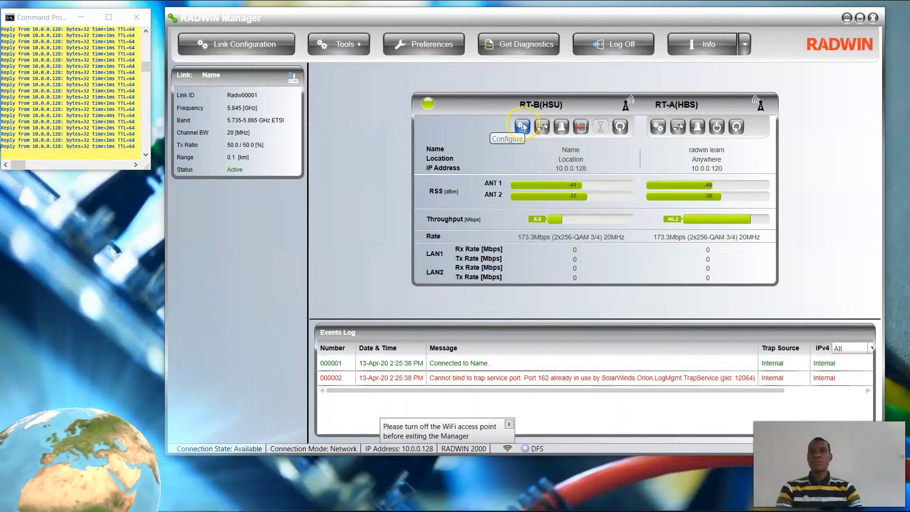
left_click(246, 48)
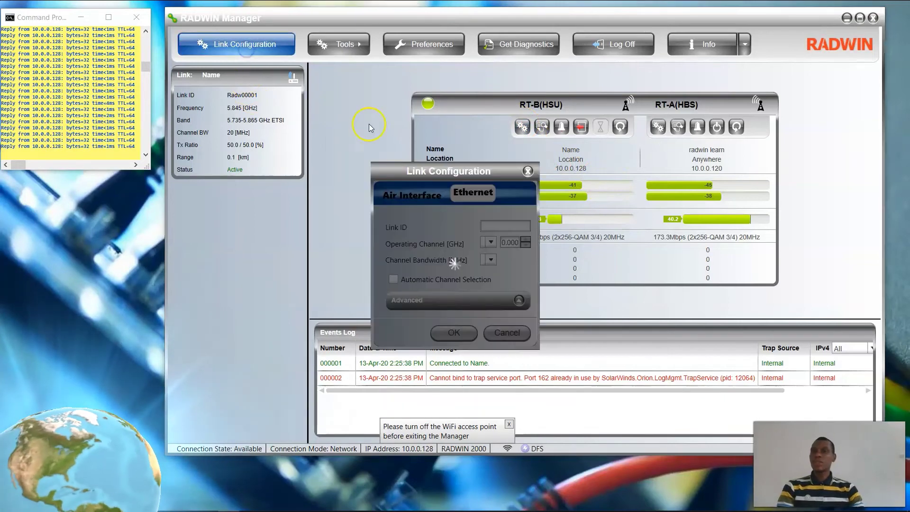
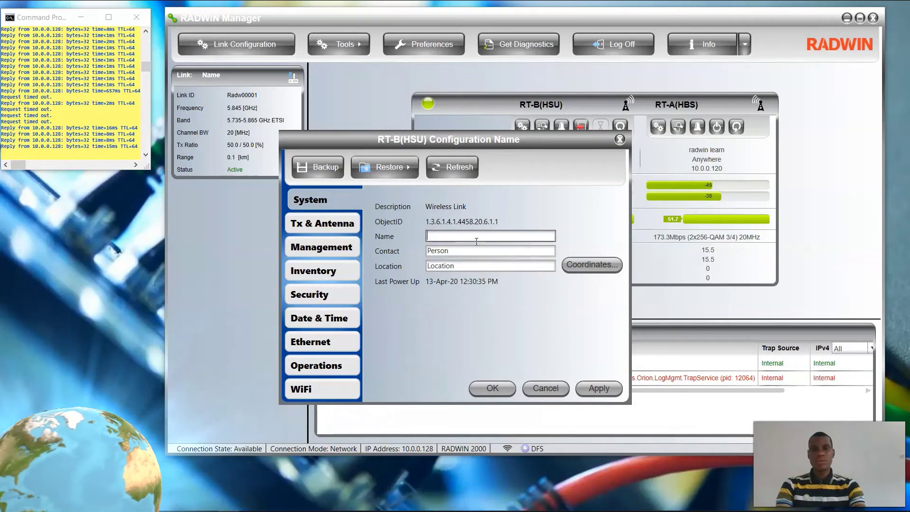
- Try renaming the HSU to 'radw0001 hsu' with location 'anywhere', then dismiss the failure and close
type("r")
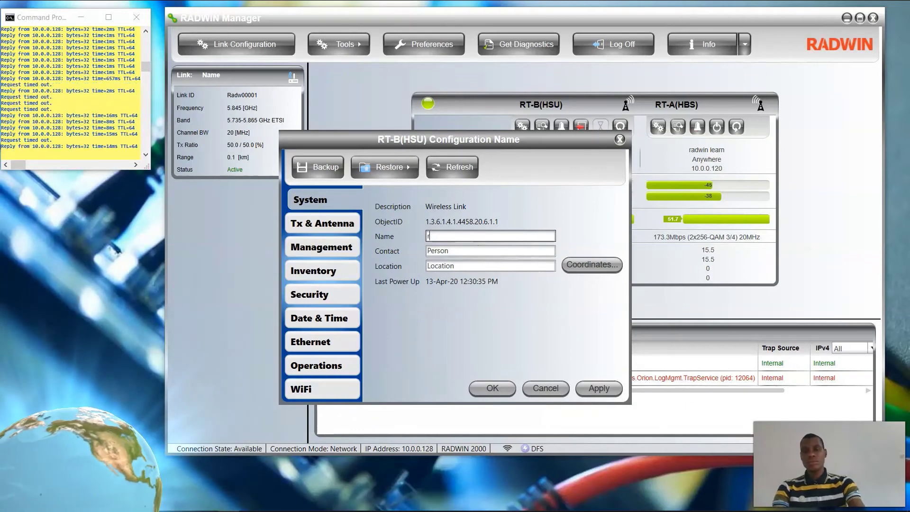
type("adw0001 hsu")
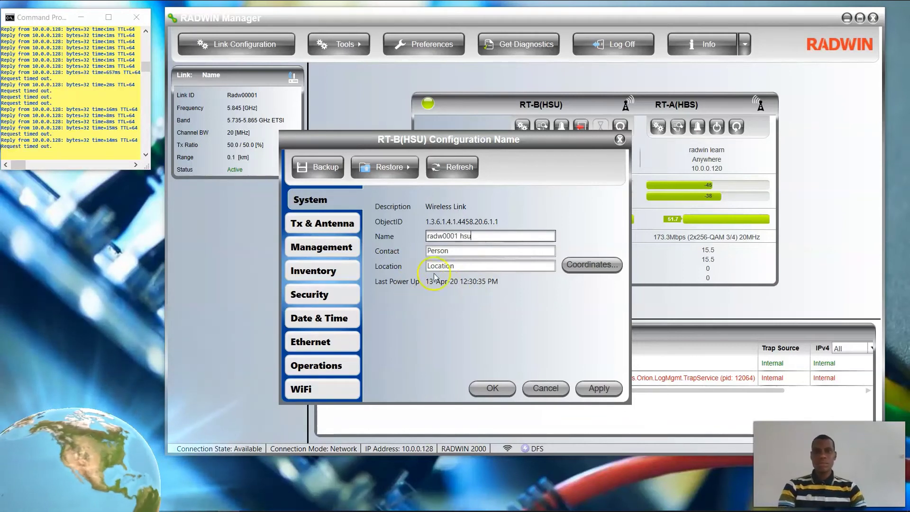
left_click(478, 261)
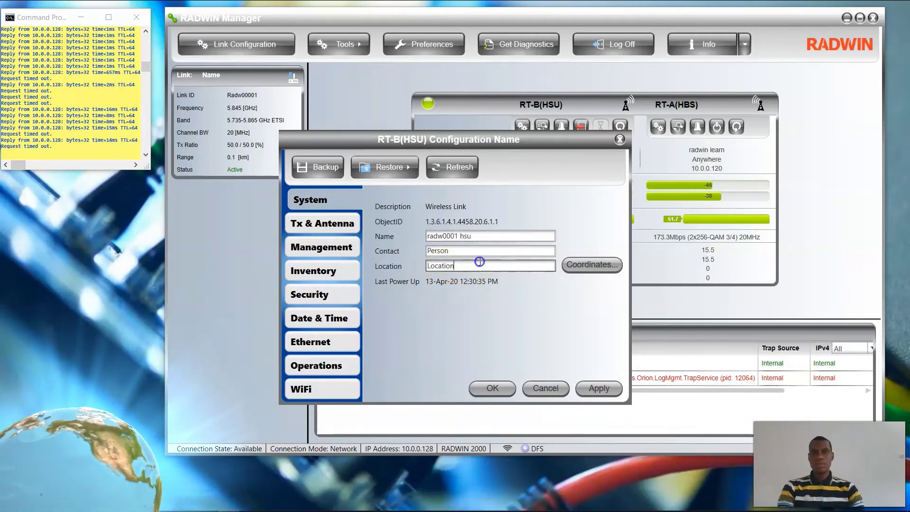
key("BackSpace")
key("BackSpace")
key("BackSpace")
key("BackSpace")
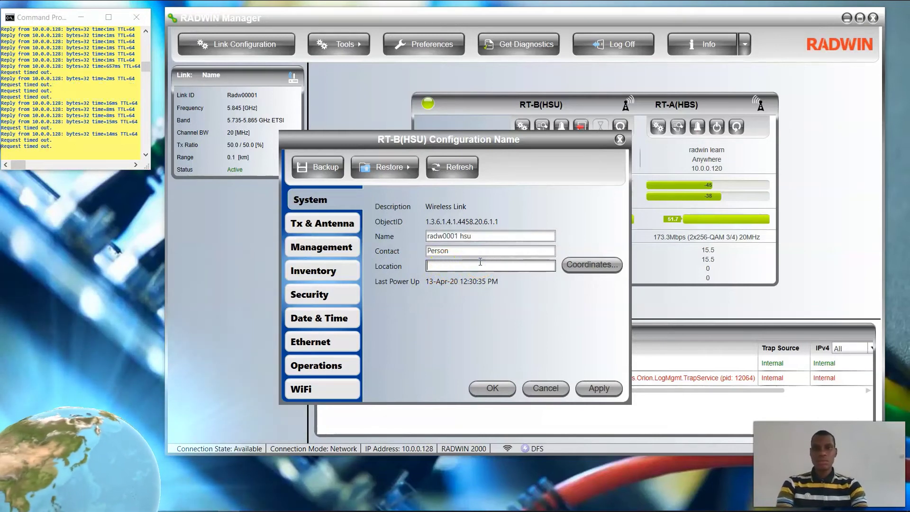
type("anywhere")
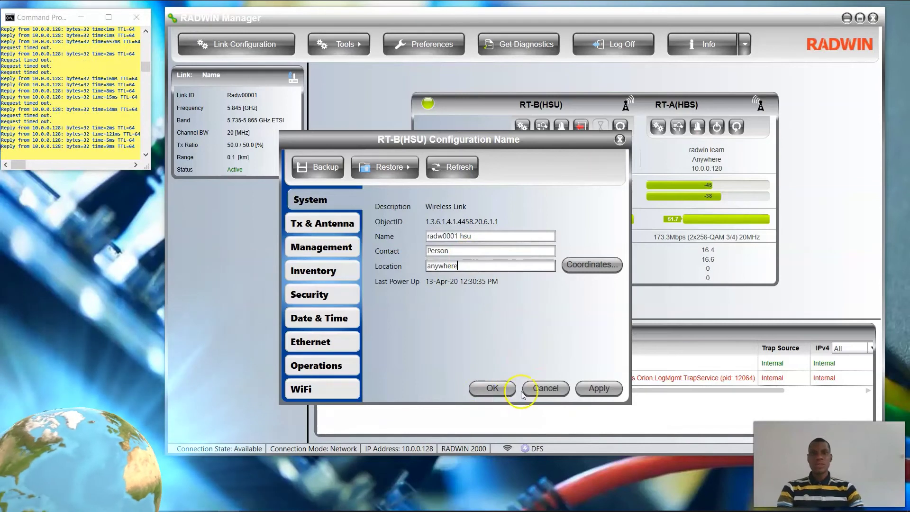
left_click(591, 388)
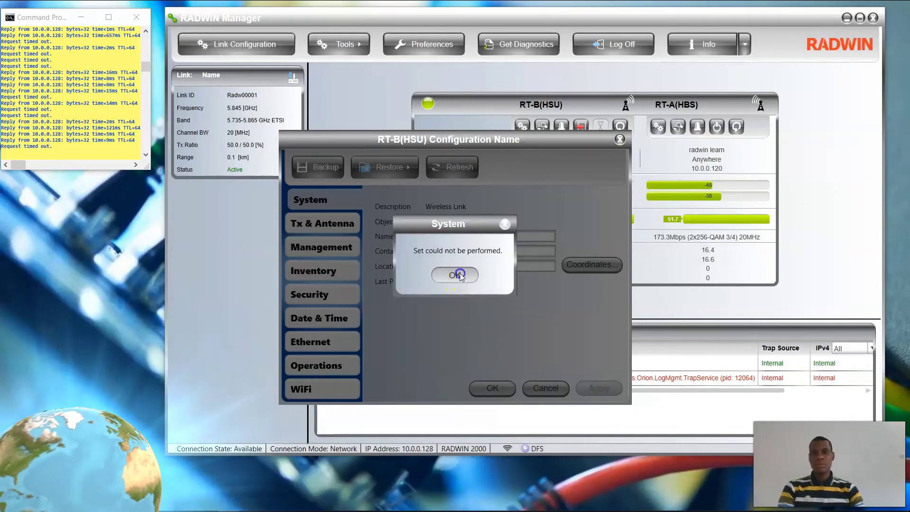
left_click(455, 275)
left_click(493, 388)
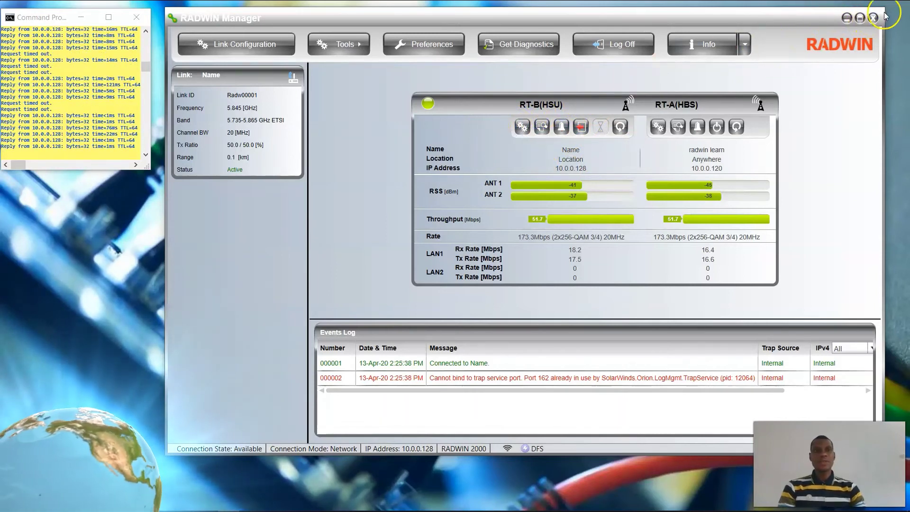
- Start a new Firefox session and load 10.0.0.128
mouse_move(433, 508)
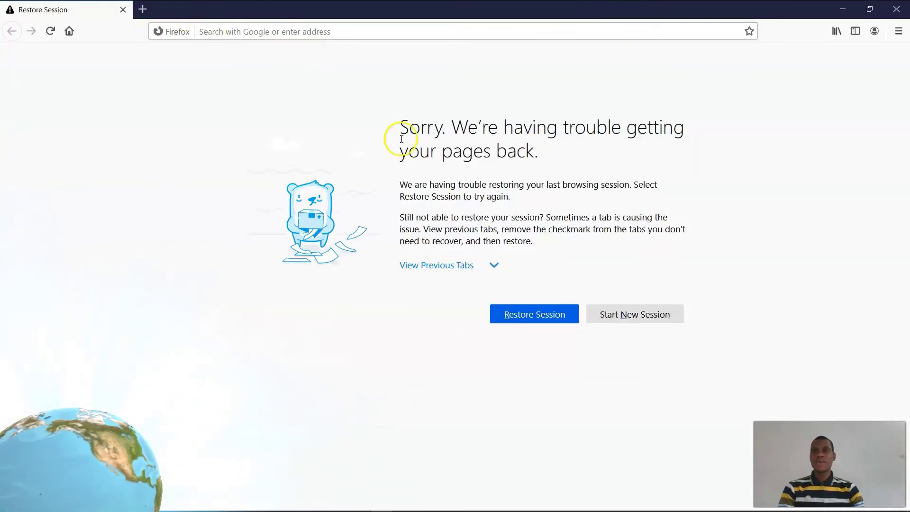
left_click(633, 316)
left_click(244, 32)
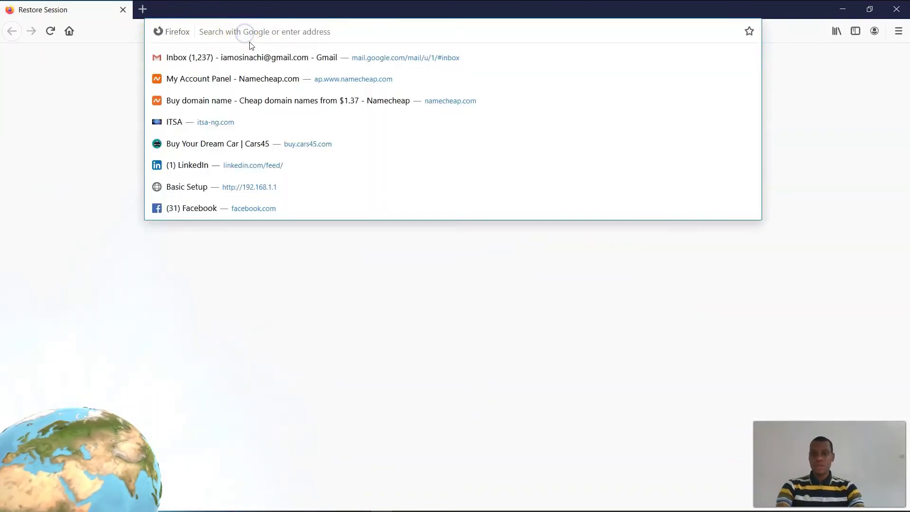
type("10")
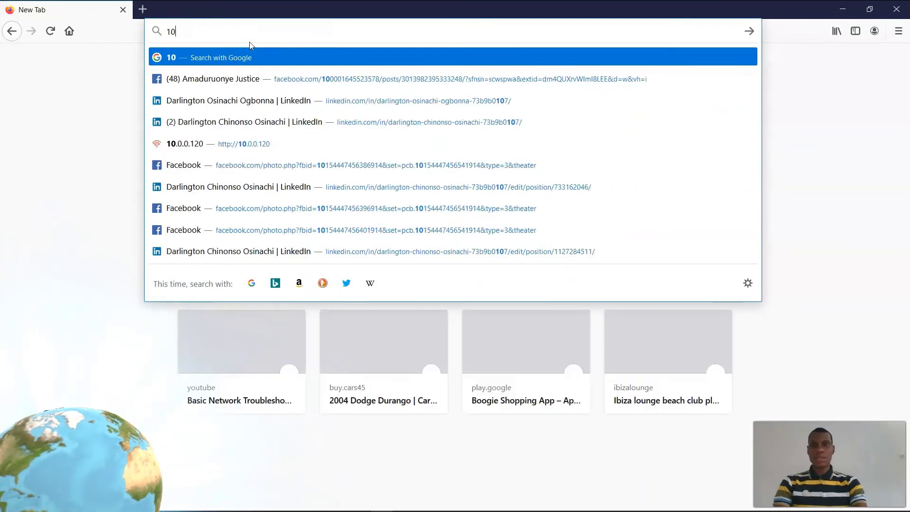
type(".")
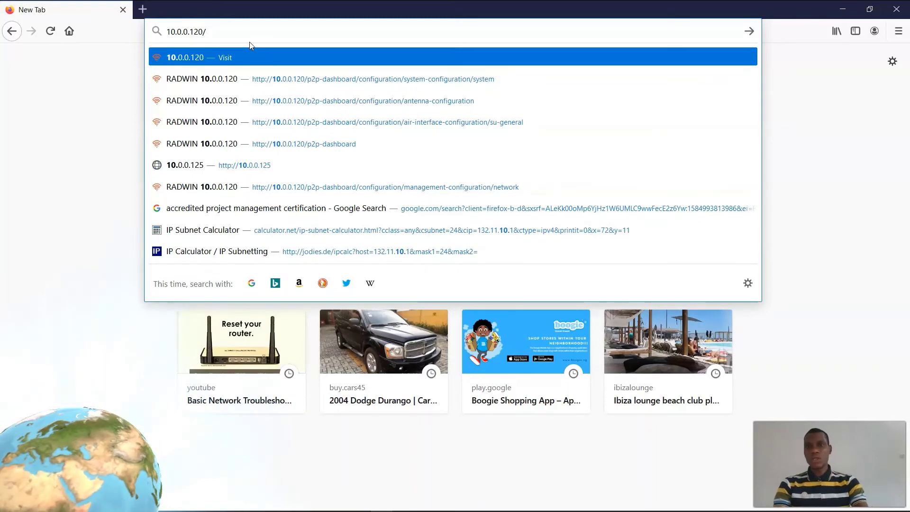
type("0.0.12")
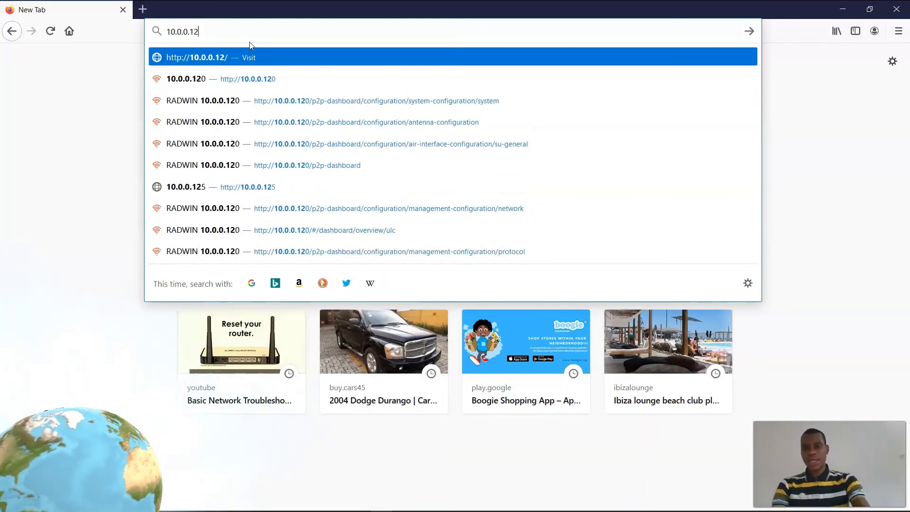
type("8")
key("Return")
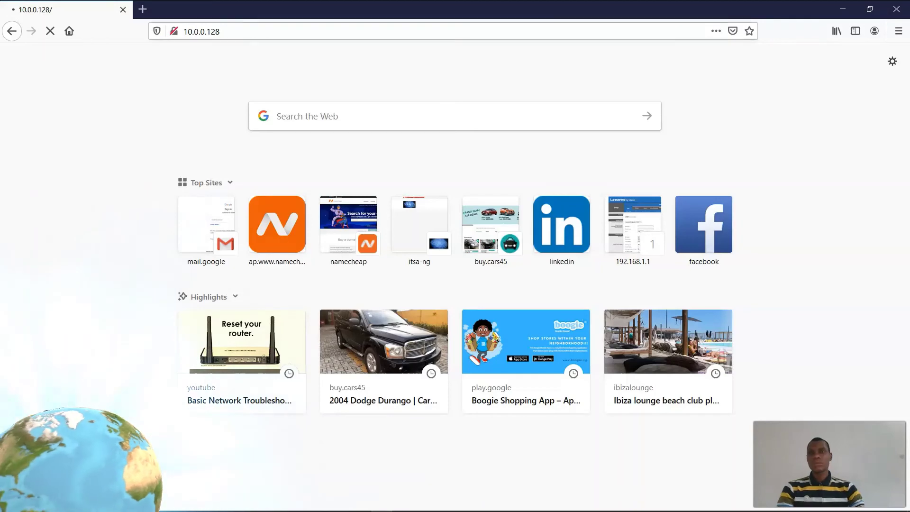
- Open 10.0.0.120 in a second browser tab
left_click(142, 10)
left_click(315, 31)
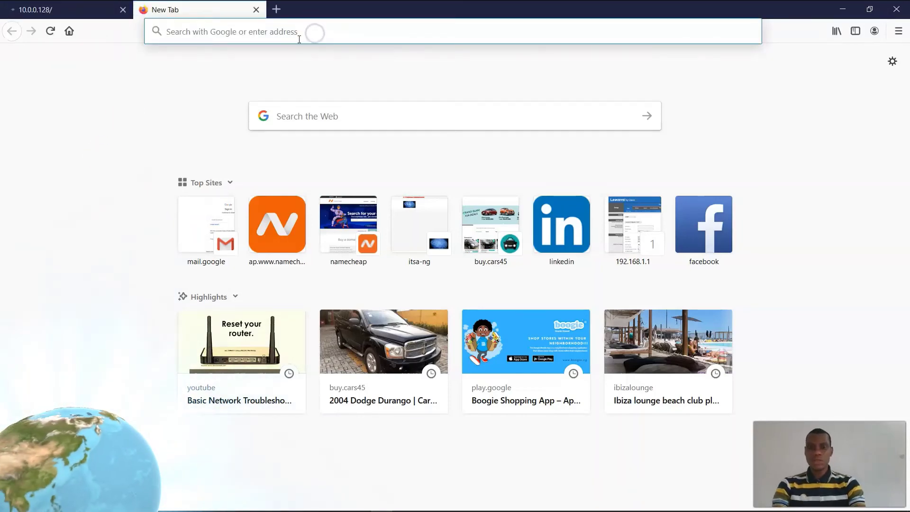
type("10.0.0.120/")
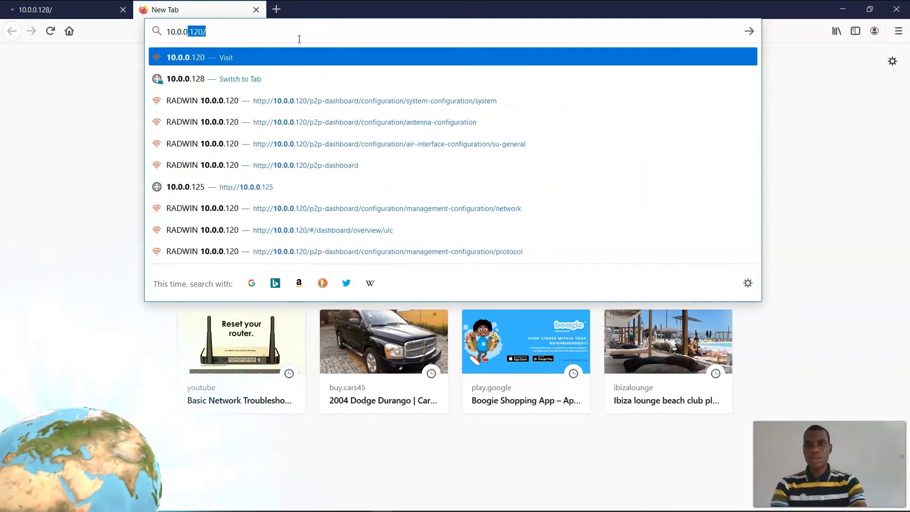
key("Return")
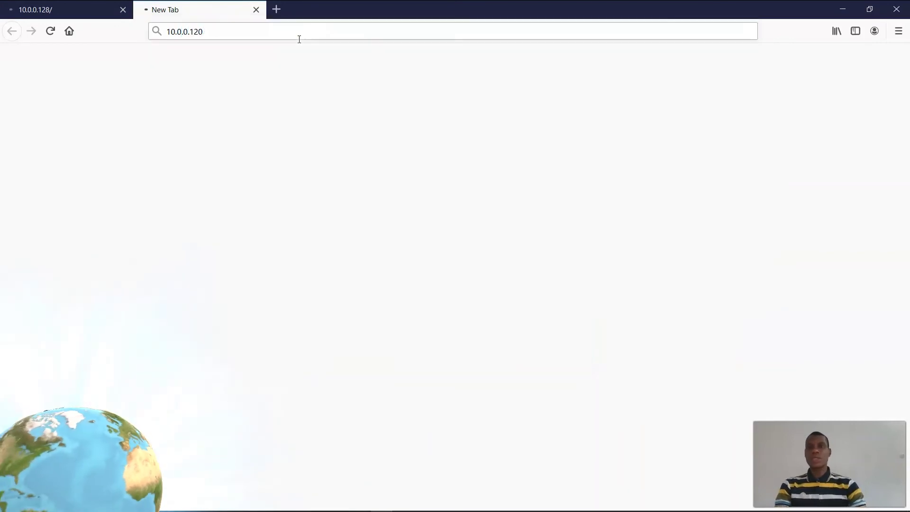
left_click(133, 64)
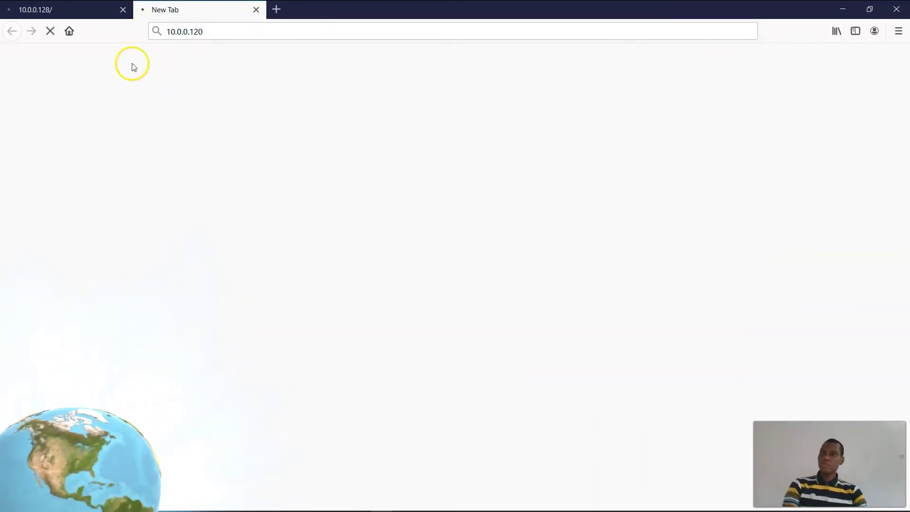
- Return to the 10.0.0.128 tab and reload its login page
left_click(86, 6)
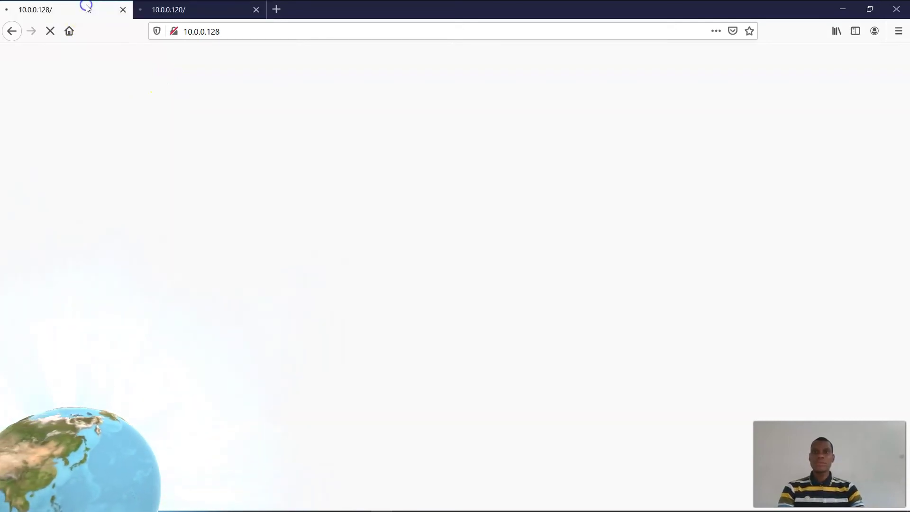
left_click(165, 12)
left_click(38, 10)
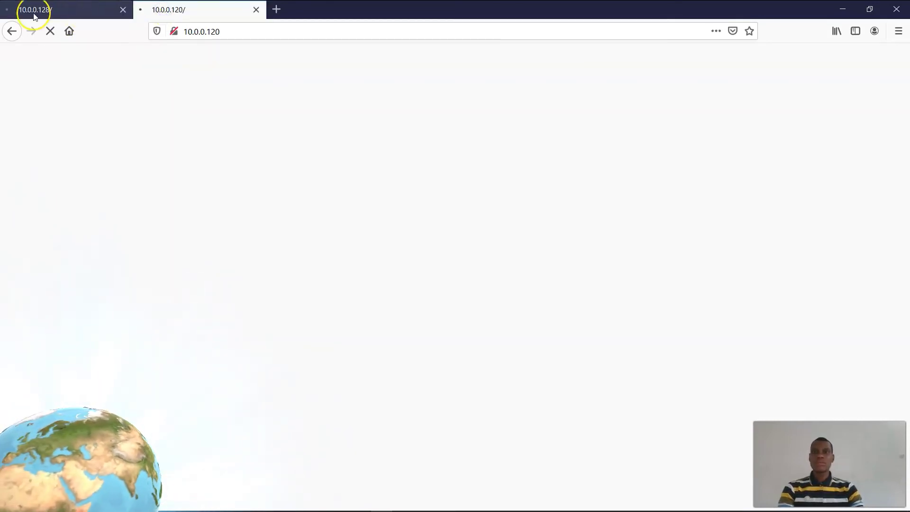
left_click(182, 7)
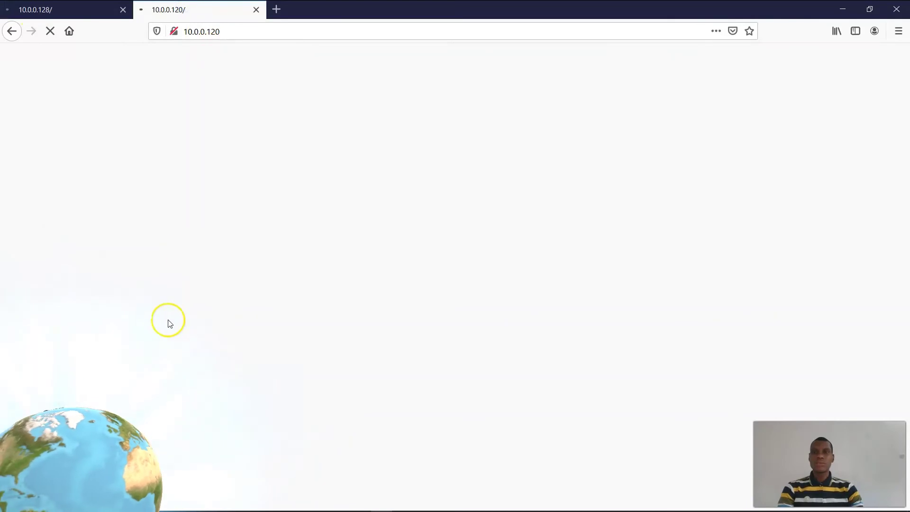
left_click(57, 9)
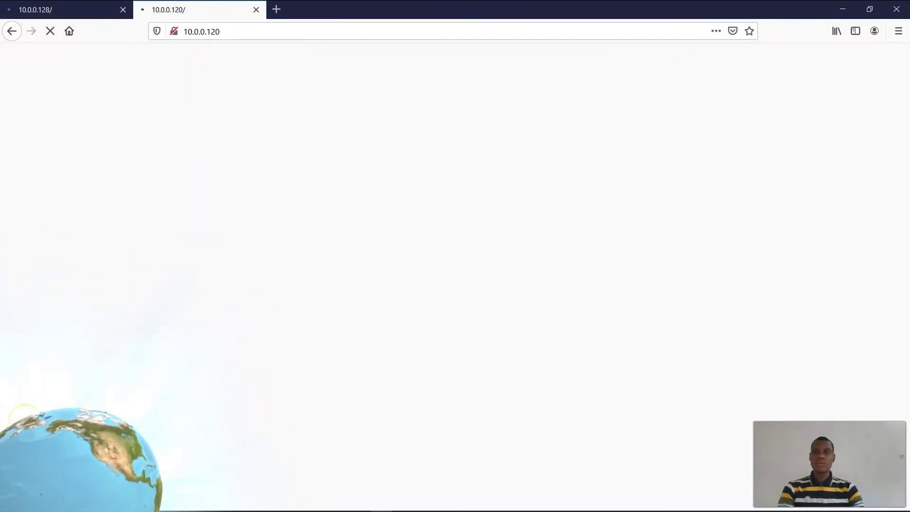
left_click(50, 35)
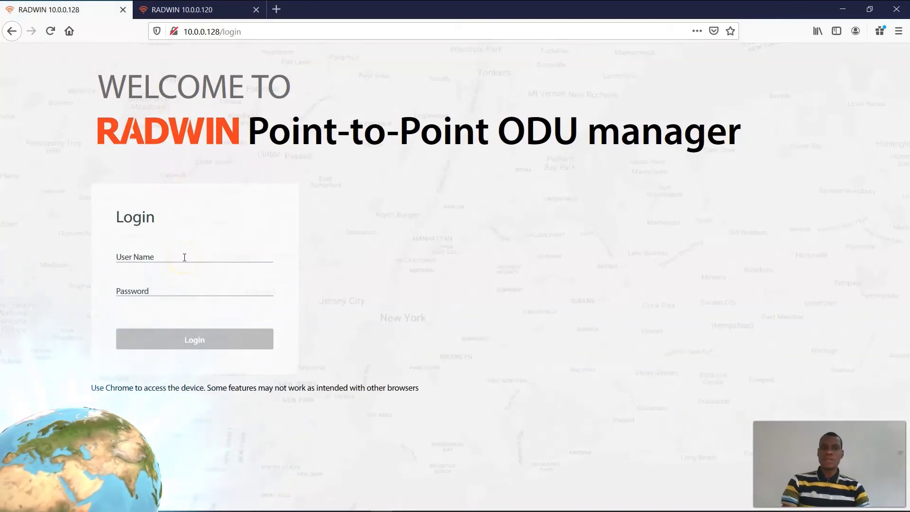
- Enter user name admin and the unit's password on the 10.0.0.128 login page
left_click(183, 256)
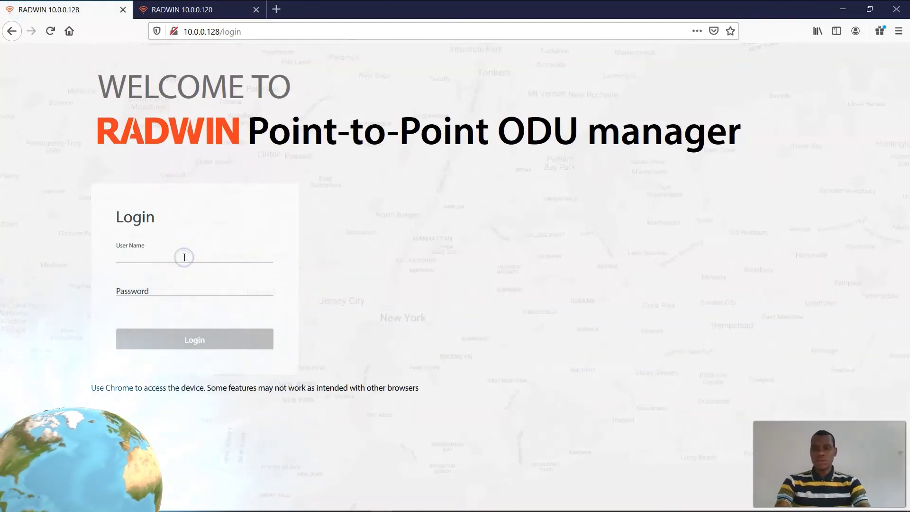
type("ad")
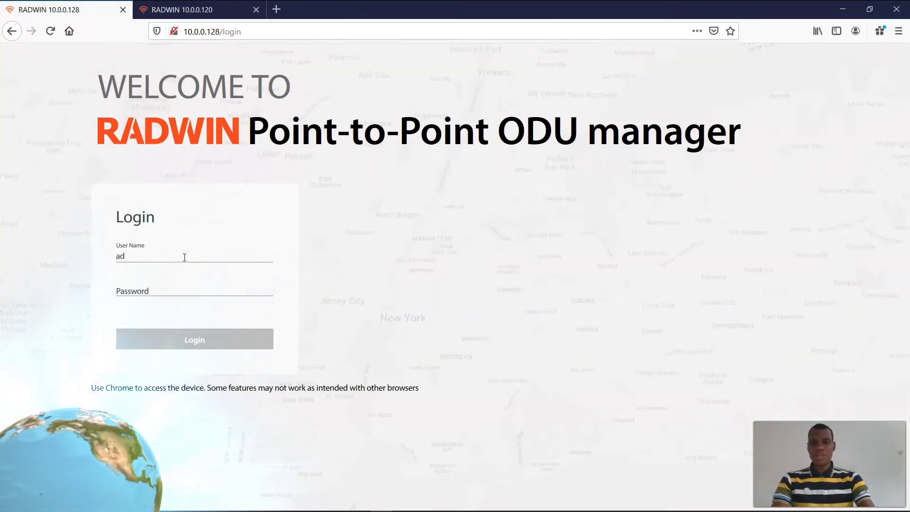
type("min")
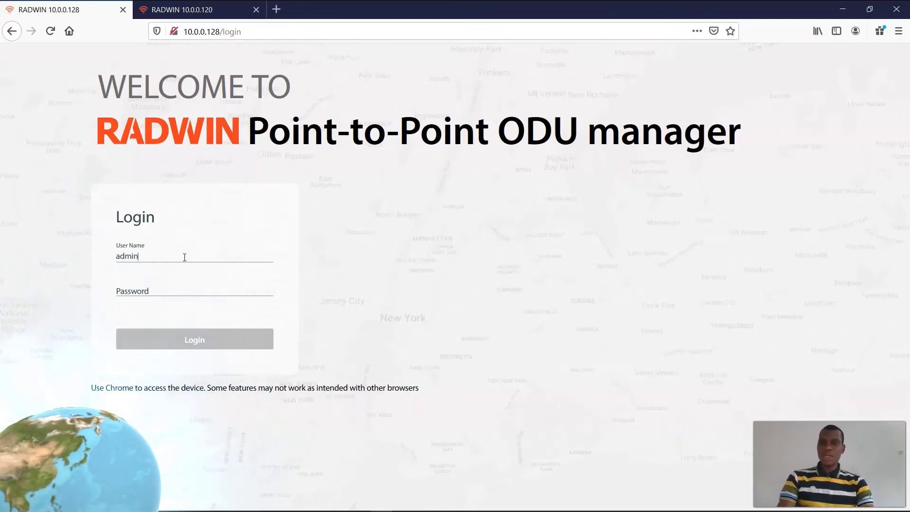
key("Tab")
type("****")
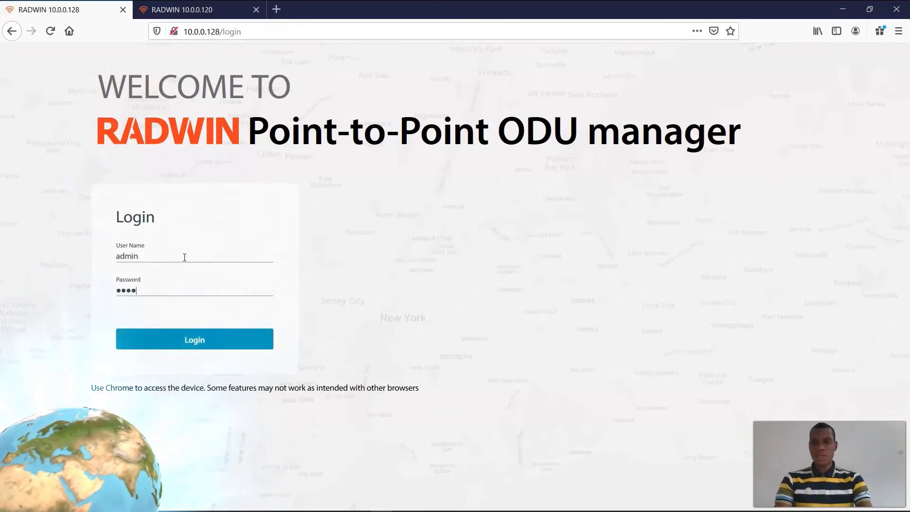
key("BackSpace")
key("BackSpace")
key("BackSpace")
key("BackSpace")
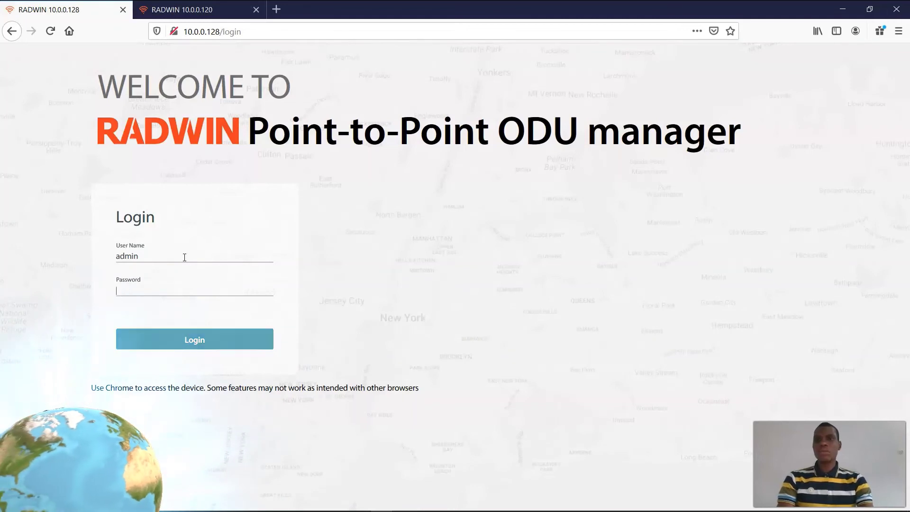
type("*****")
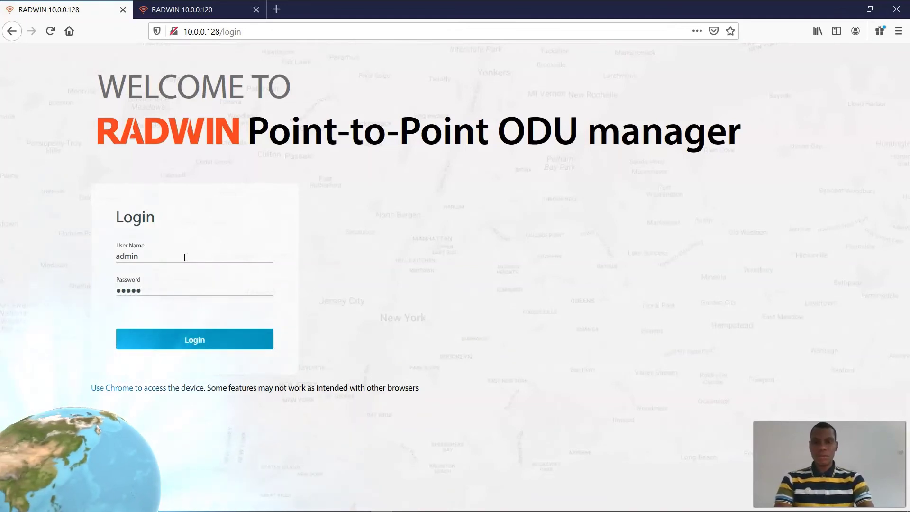
key("BackSpace")
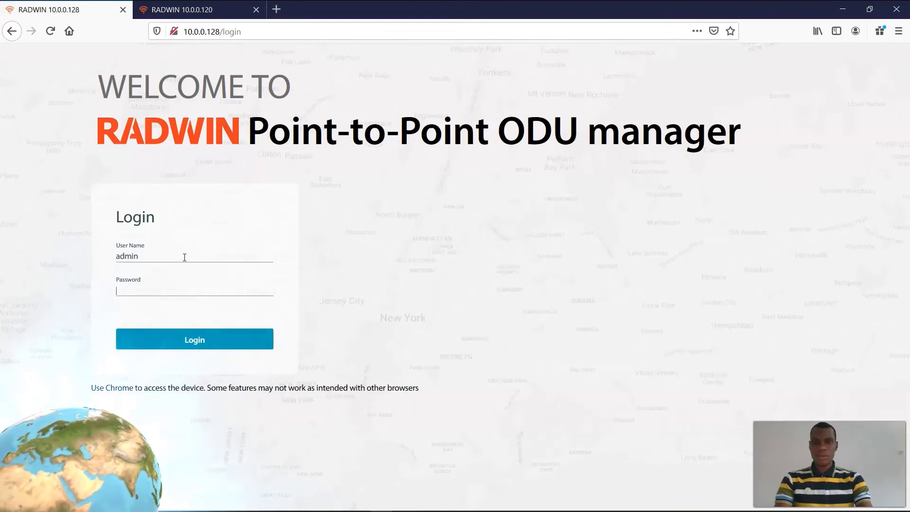
type("****")
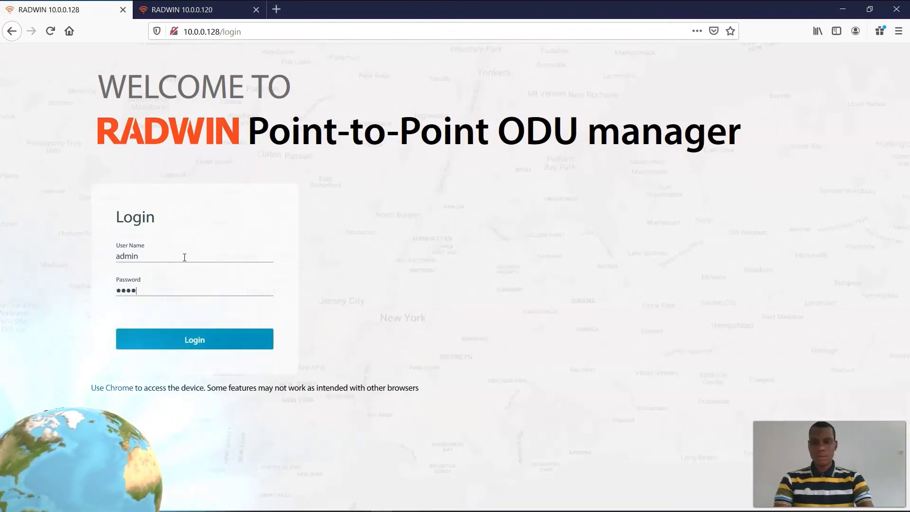
type("*******")
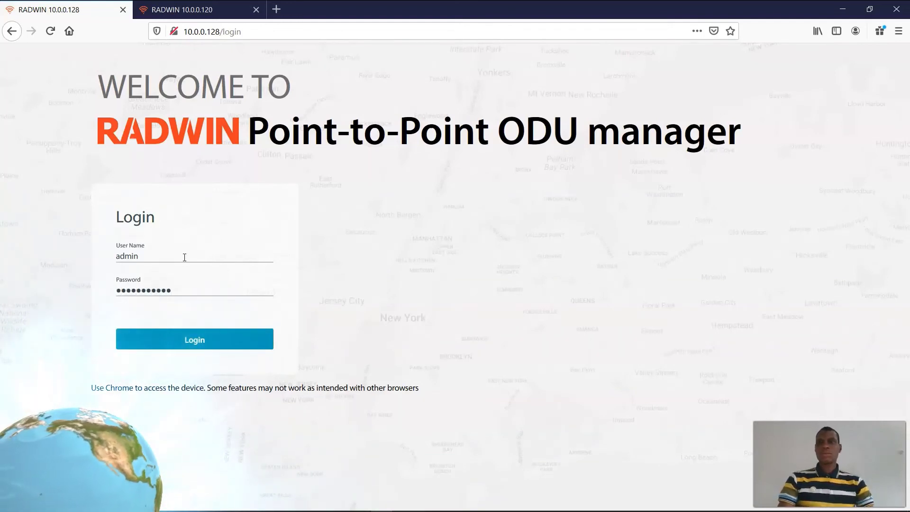
- Submit the 10.0.0.128 login and decline saving the credentials in Firefox
left_click(129, 289)
left_click(192, 349)
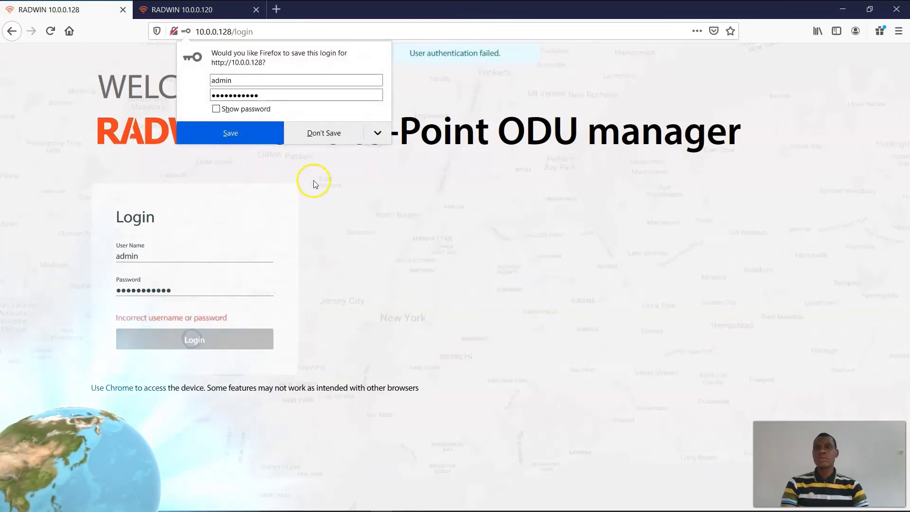
left_click(309, 137)
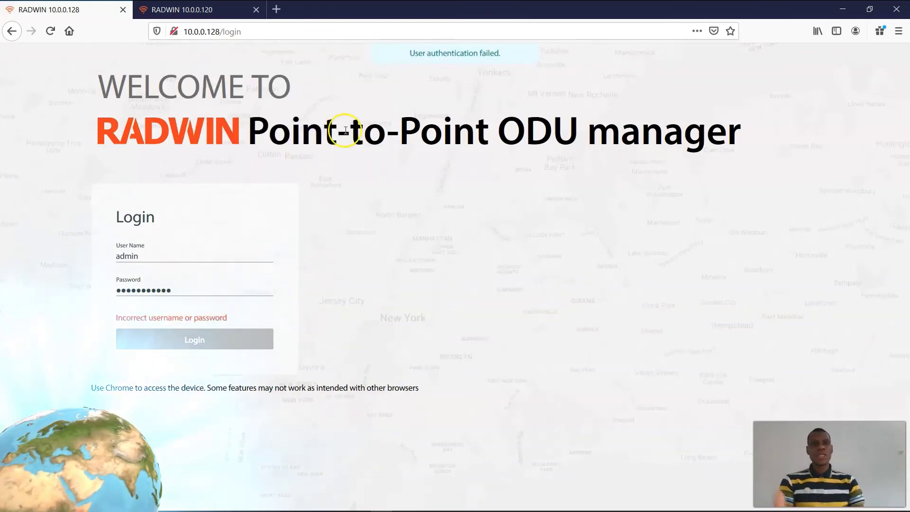
- Log in to the 10.0.0.120 unit to view the radwin learn link, then go back to 10.0.0.128
left_click(222, 14)
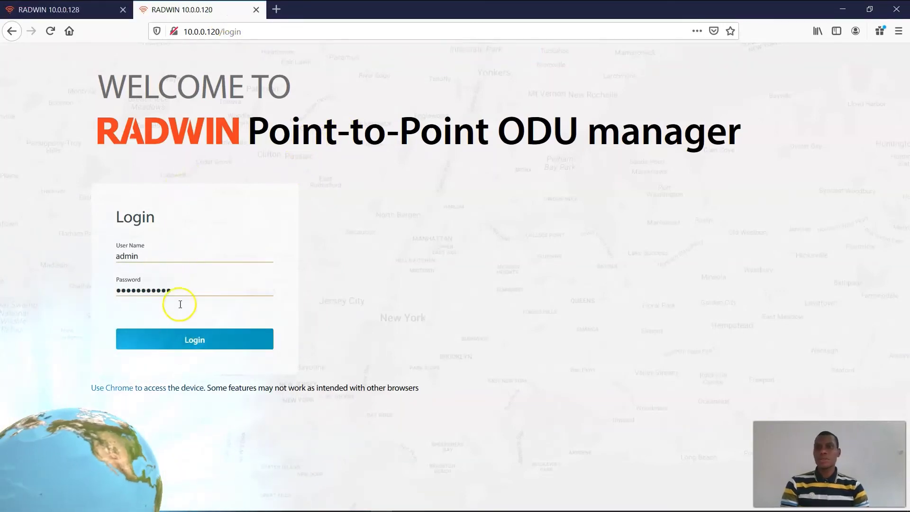
left_click(178, 337)
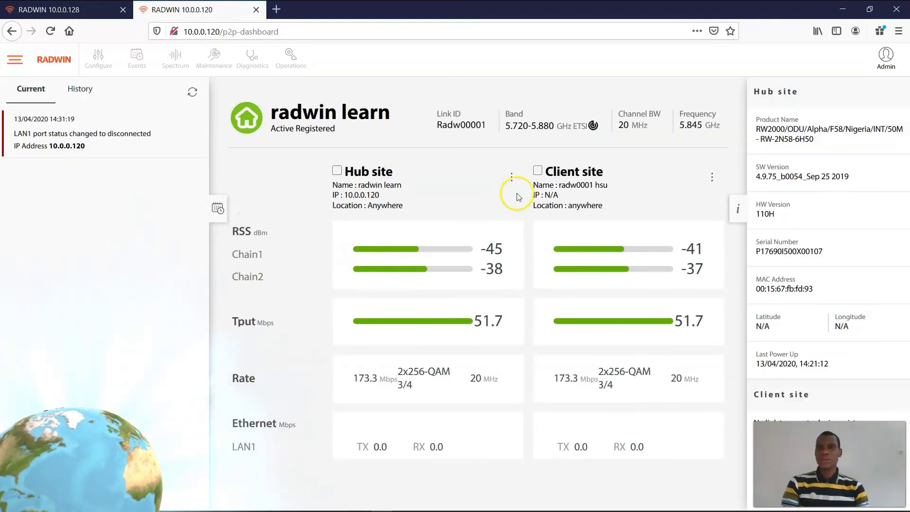
left_click(83, 5)
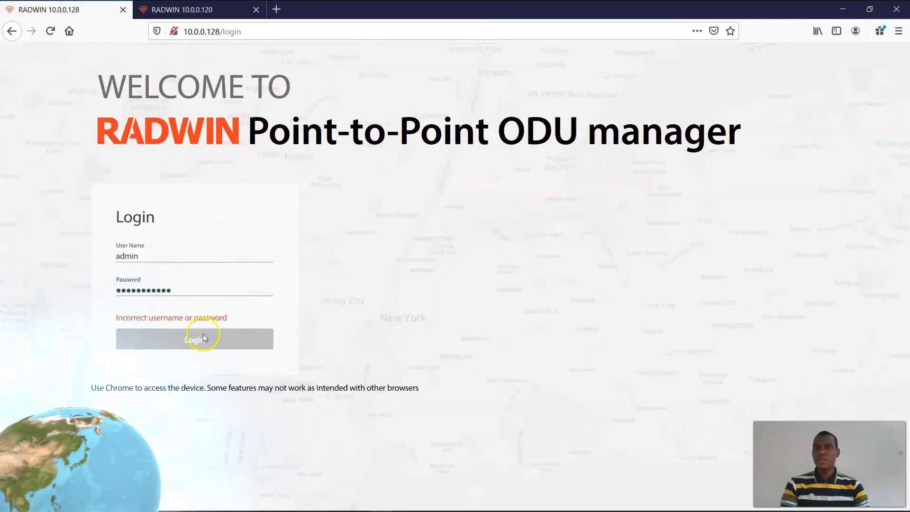
- Retype the 10.0.0.128 unit's password and retry the login
left_click(169, 285)
key("BackSpace")
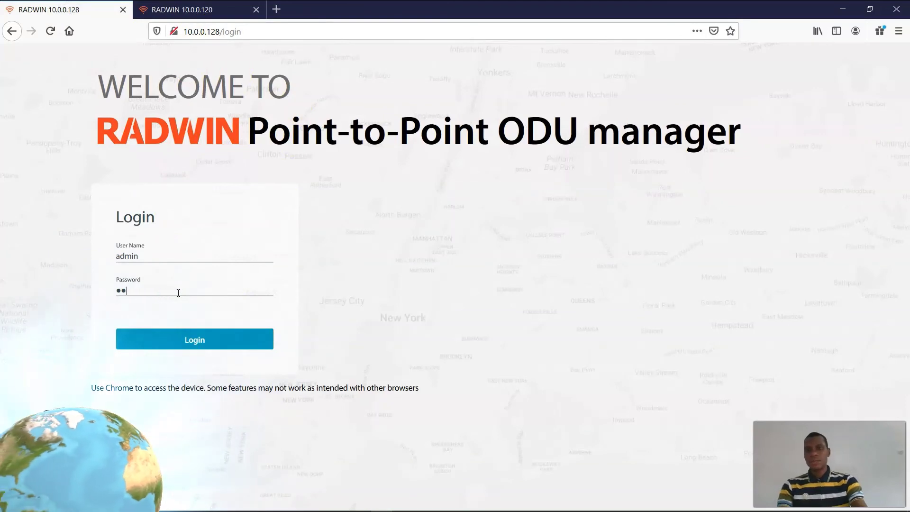
key("BackSpace")
key("BackSpace")
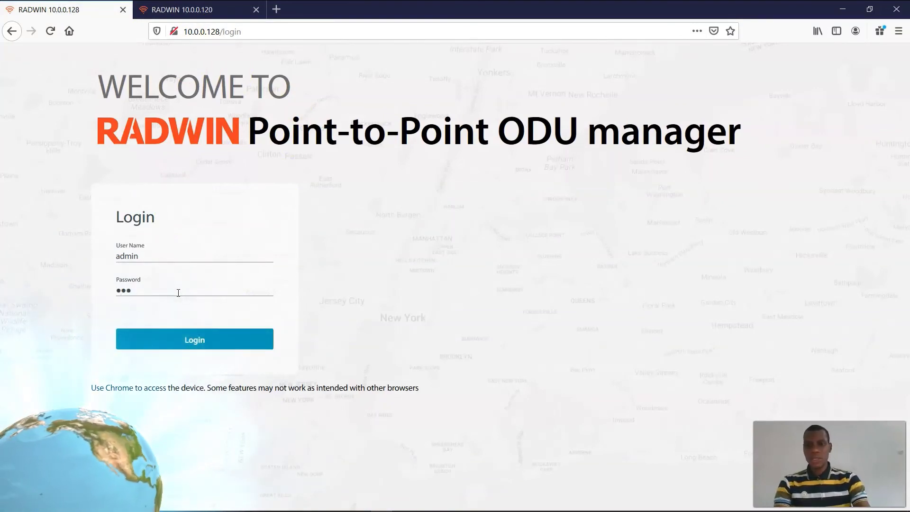
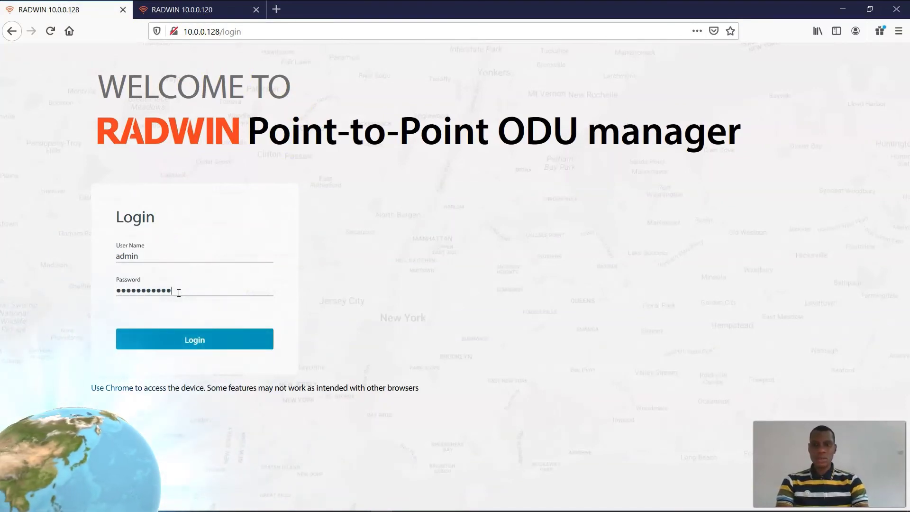
left_click(172, 341)
left_click(250, 257)
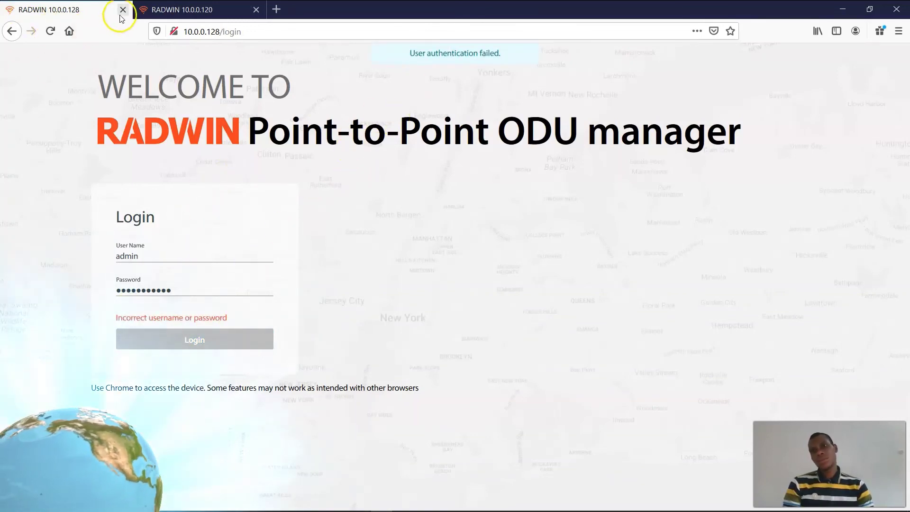
- On the 10.0.0.120 dashboard, view the client site's configuration and MIR settings, then close without saving
left_click(161, 9)
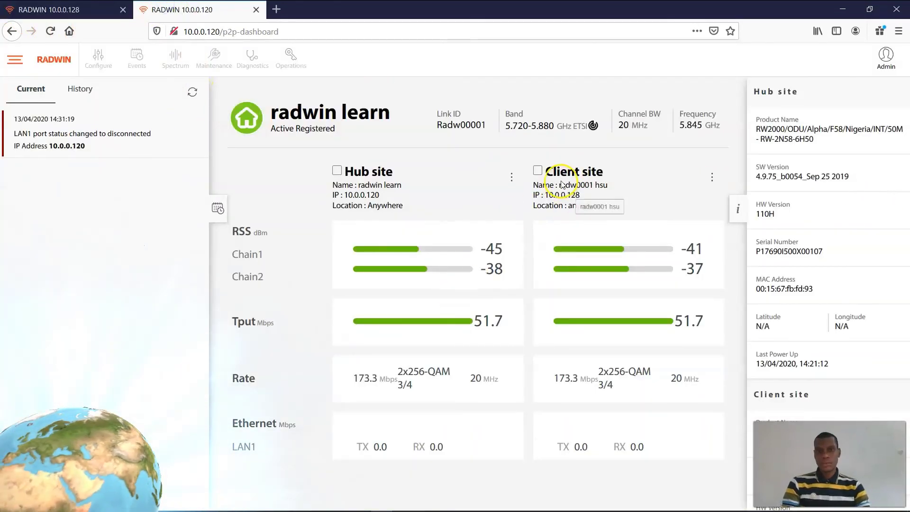
left_click(538, 171)
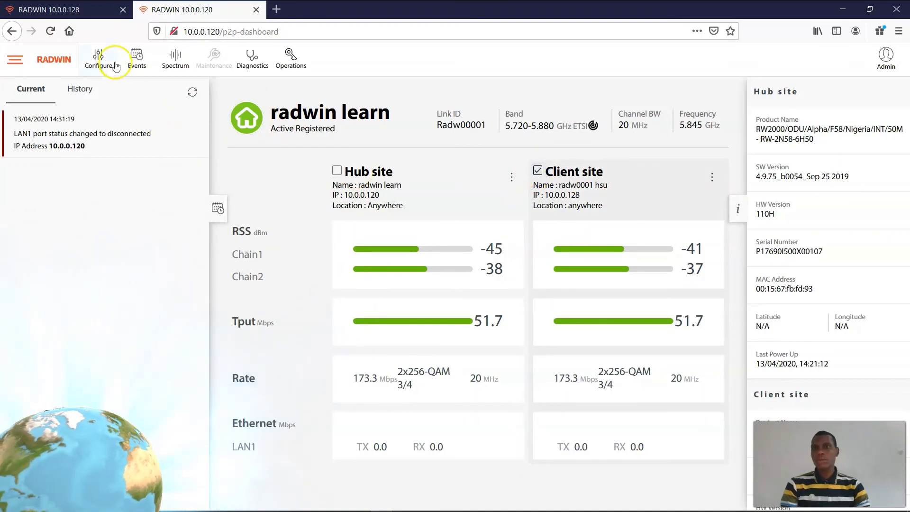
left_click(98, 59)
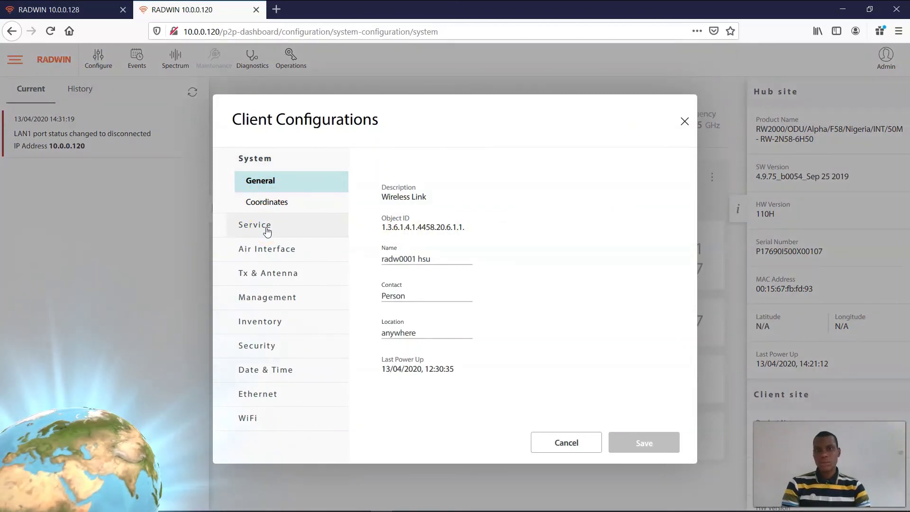
left_click(267, 228)
left_click(271, 185)
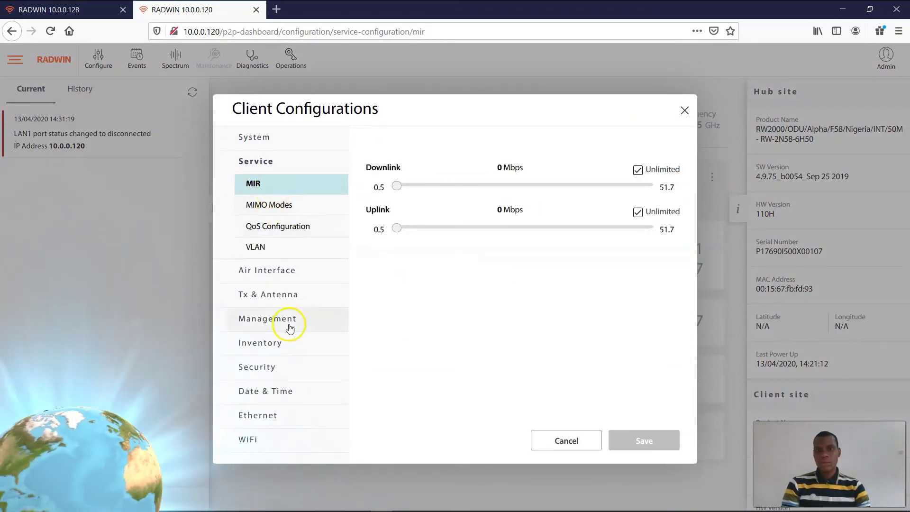
left_click(684, 110)
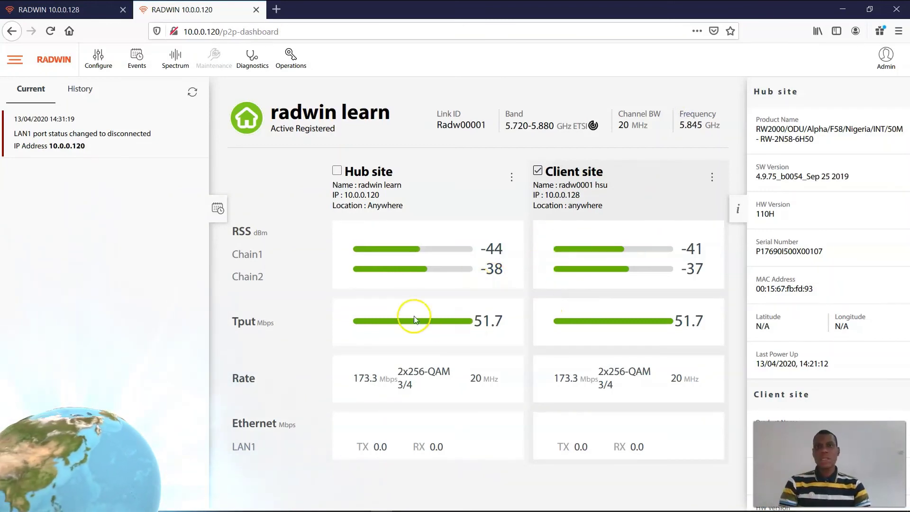
- Deselect the client site, switch to the 10.0.0.128 tab, and restore the RADWIN Manager window
left_click(537, 172)
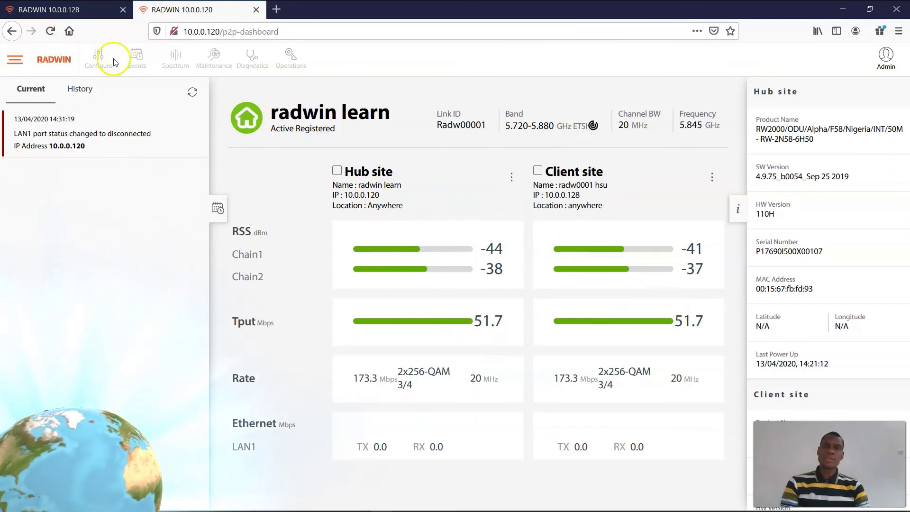
left_click(61, 10)
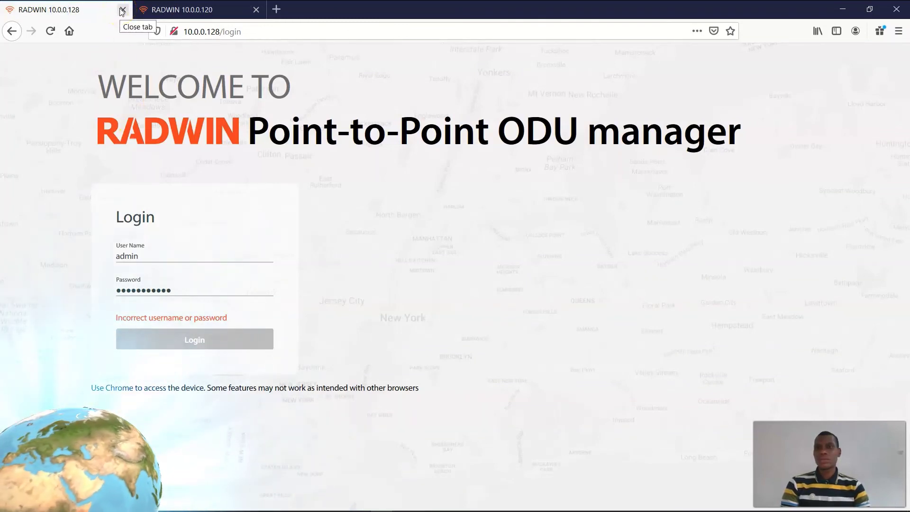
mouse_move(381, 501)
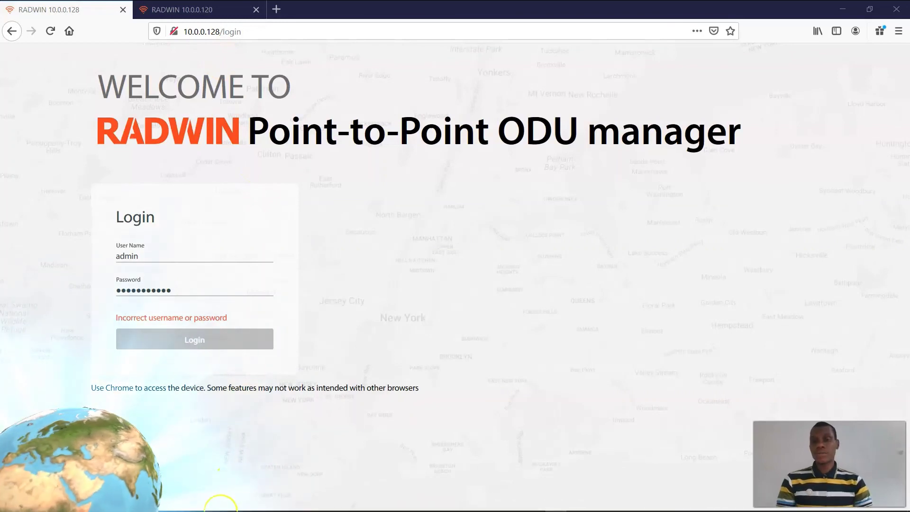
mouse_move(228, 502)
left_click(284, 441)
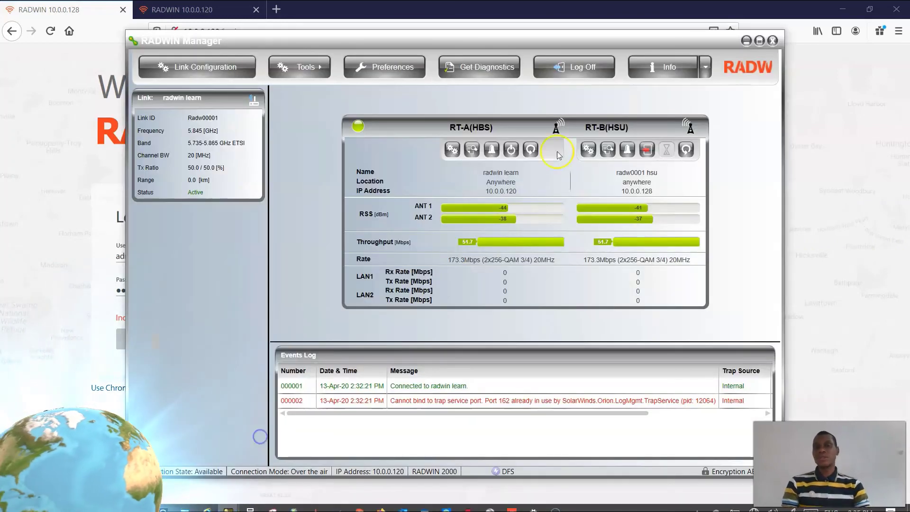